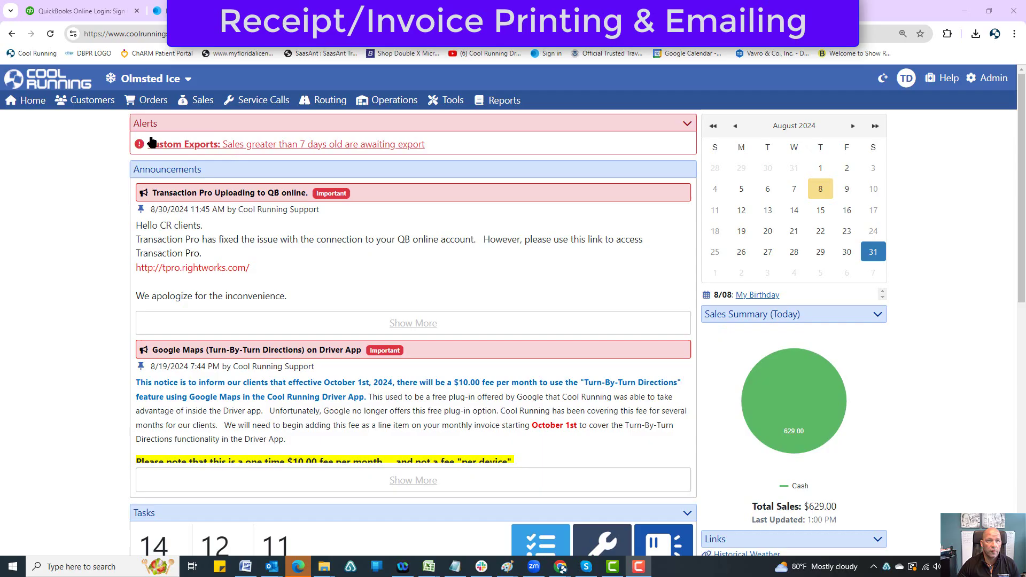
# Step: Open Sale Maintenance and choose the customer location 100th Bomb Group*, continuing to its list of sales
pyautogui.moveTo(203, 100)
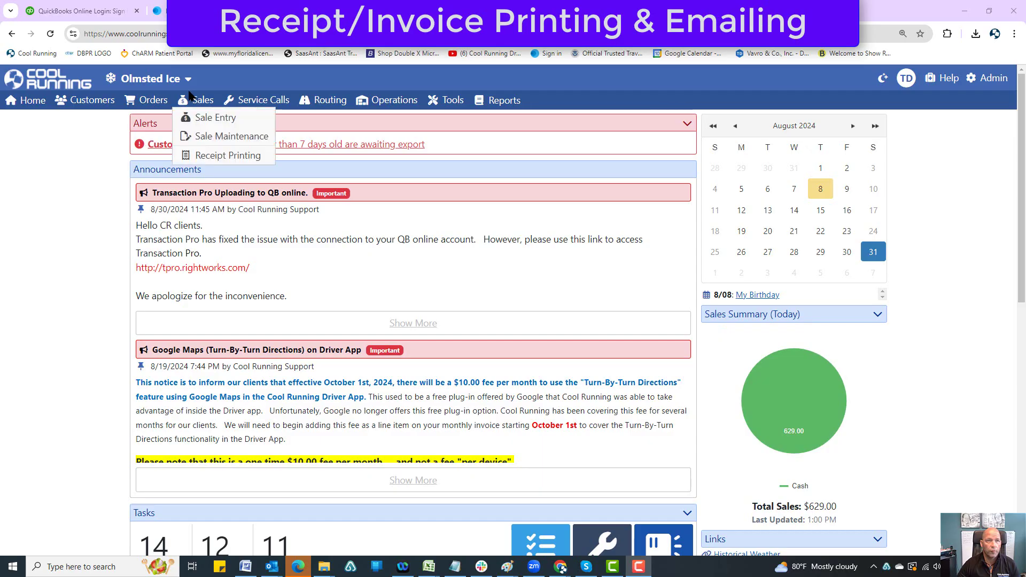
pyautogui.click(203, 136)
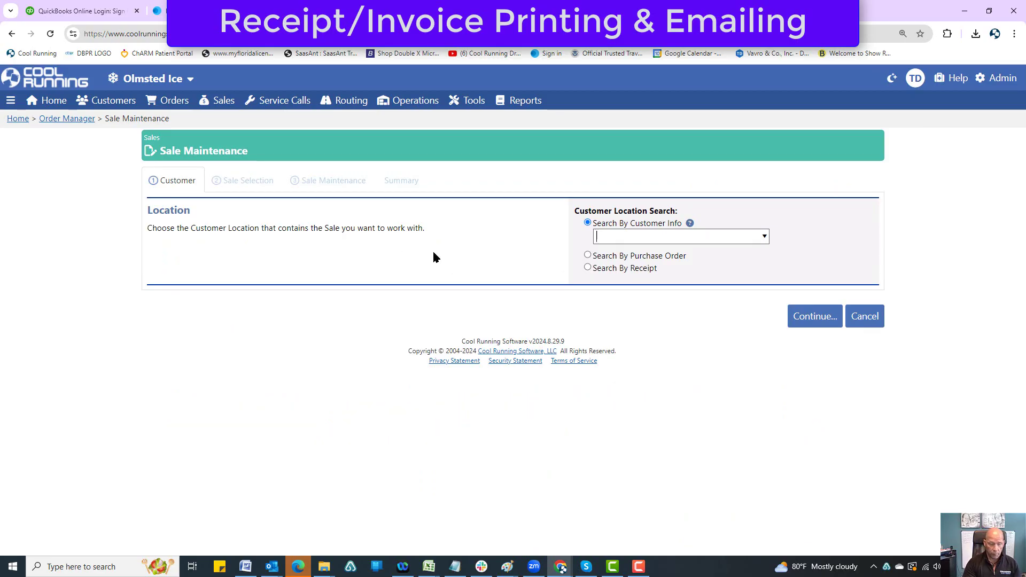
pyautogui.write('100')
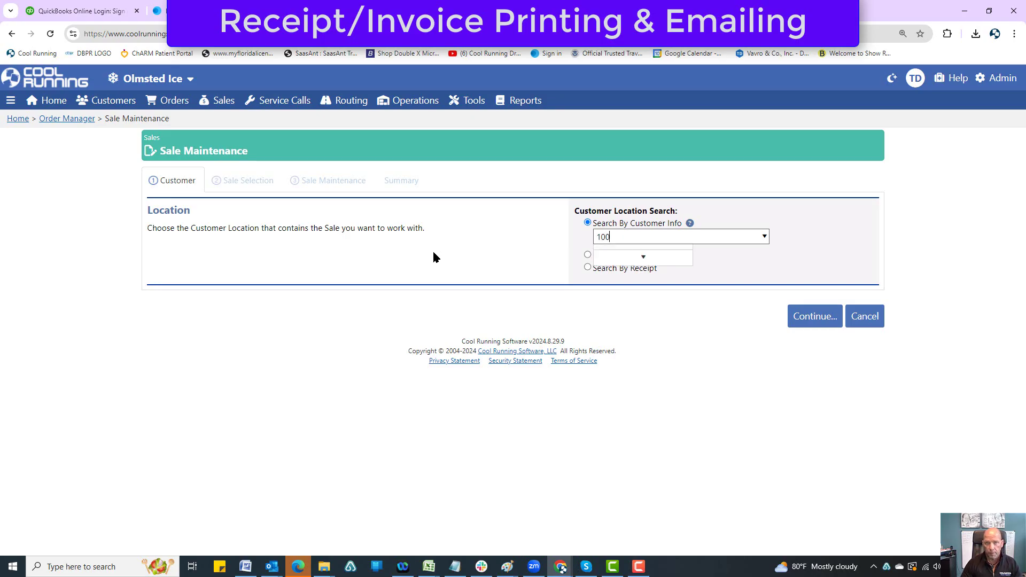
pyautogui.click(661, 255)
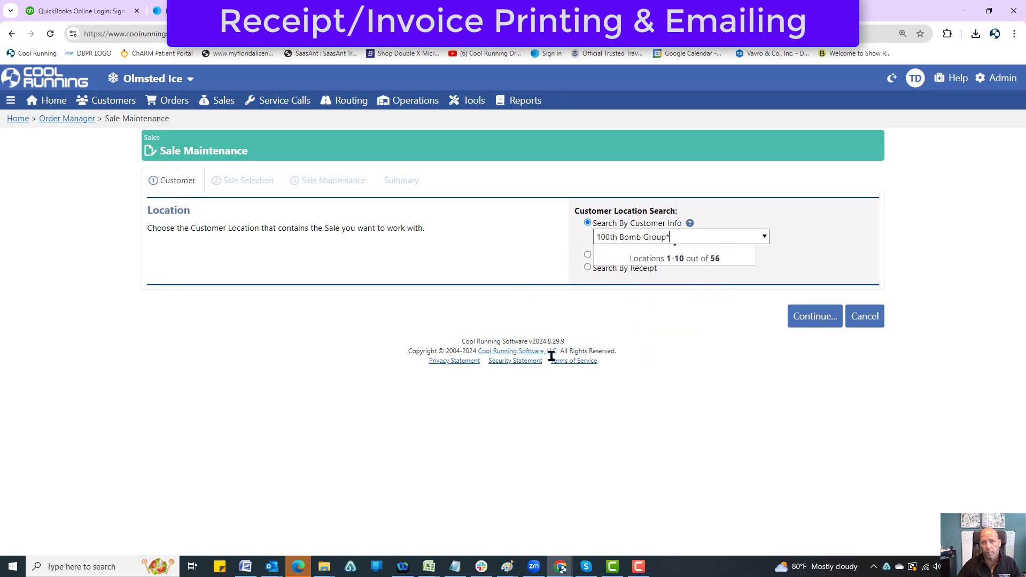
pyautogui.click(821, 319)
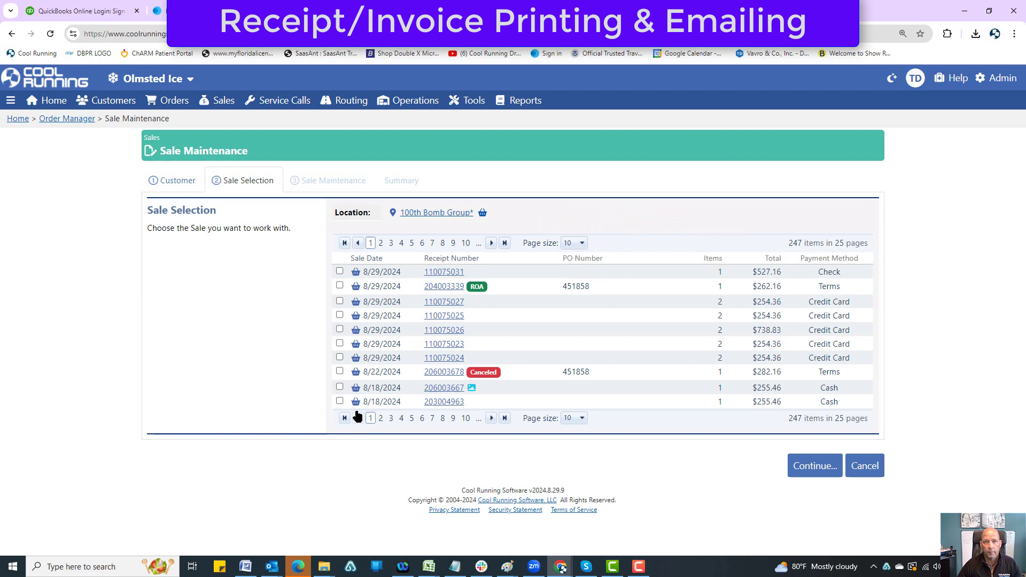
# Step: Select the 8/29/2024 sale paid by check and continue with the Download/Email Receipt maintenance option
pyautogui.click(340, 272)
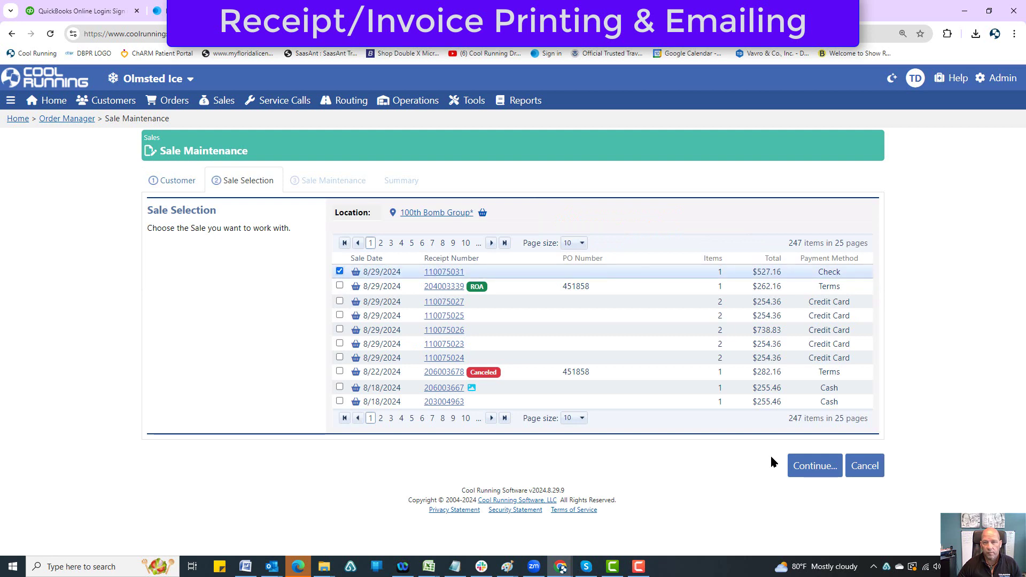
pyautogui.click(815, 465)
pyautogui.scroll(-3, 612, 470)
pyautogui.scroll(3, 513, 251)
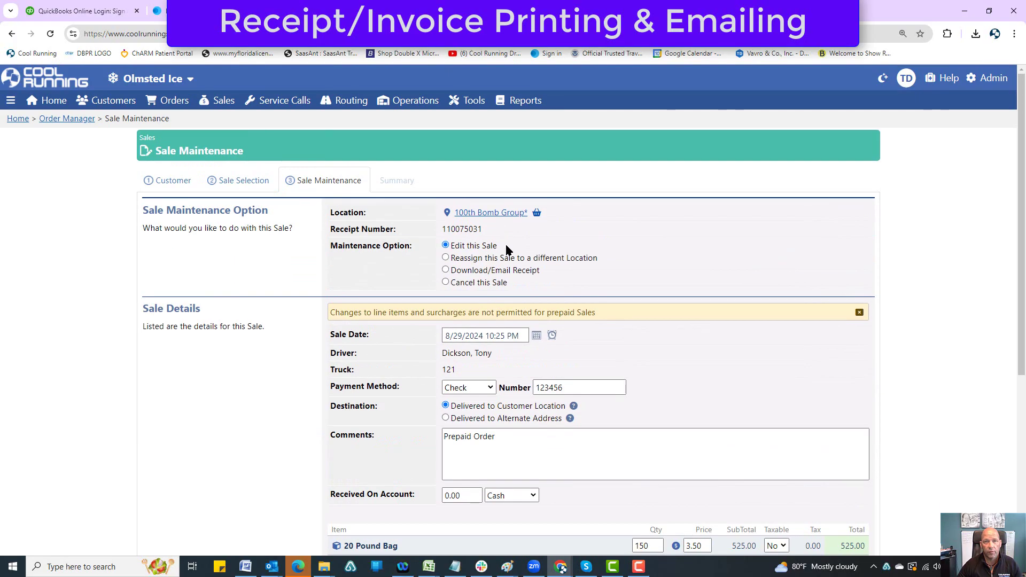
pyautogui.click(446, 270)
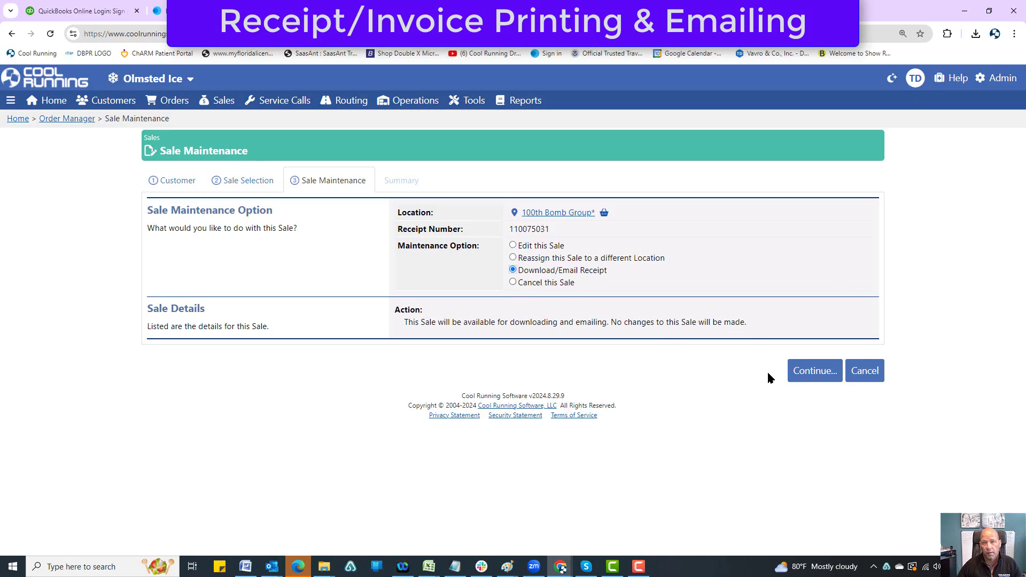
pyautogui.click(807, 373)
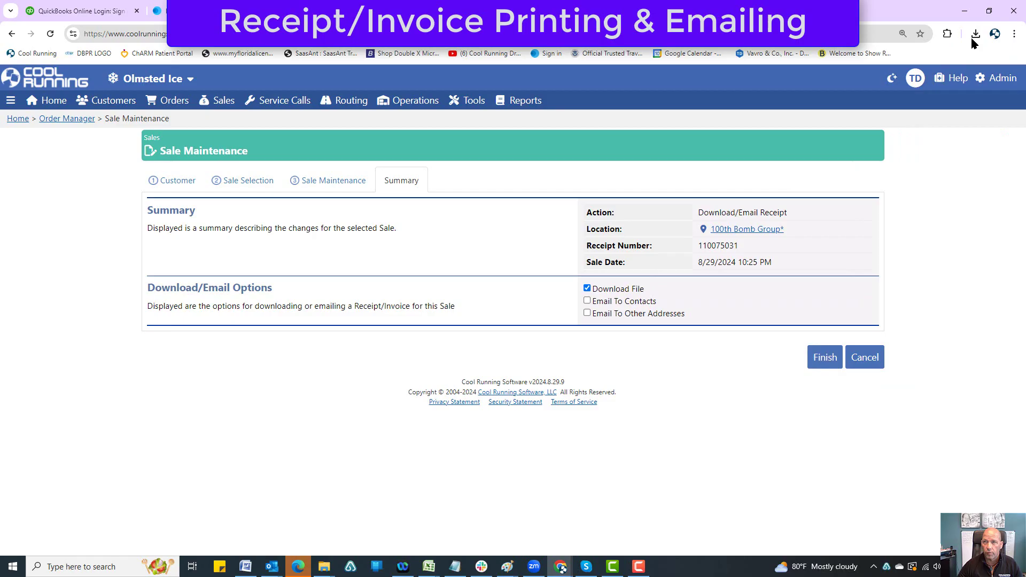
# Step: Enable Email To Contacts for the receipt and review the list of contacts and the preselected recipients
pyautogui.click(588, 301)
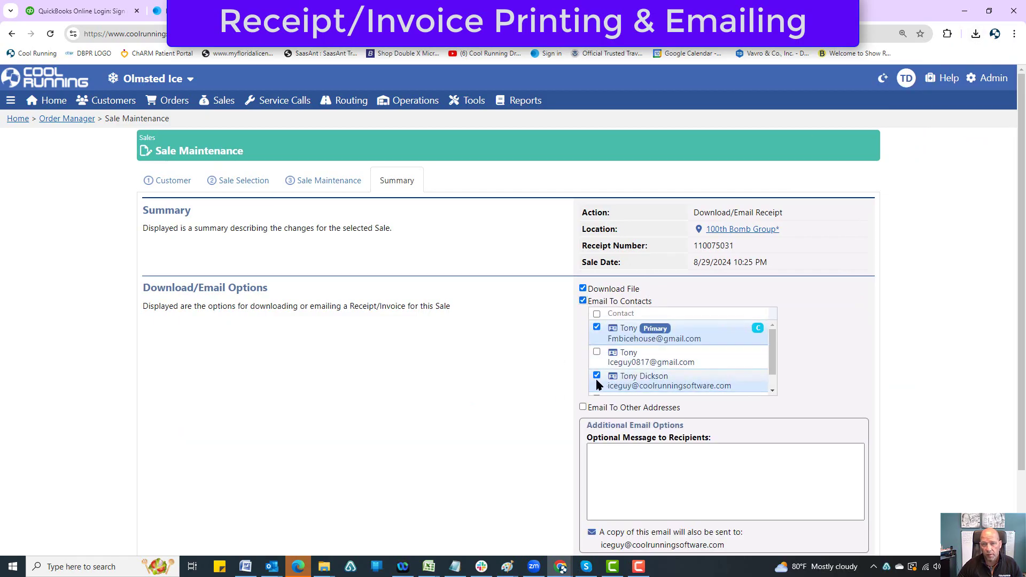
pyautogui.scroll(-2, 775, 364)
pyautogui.scroll(2, 771, 334)
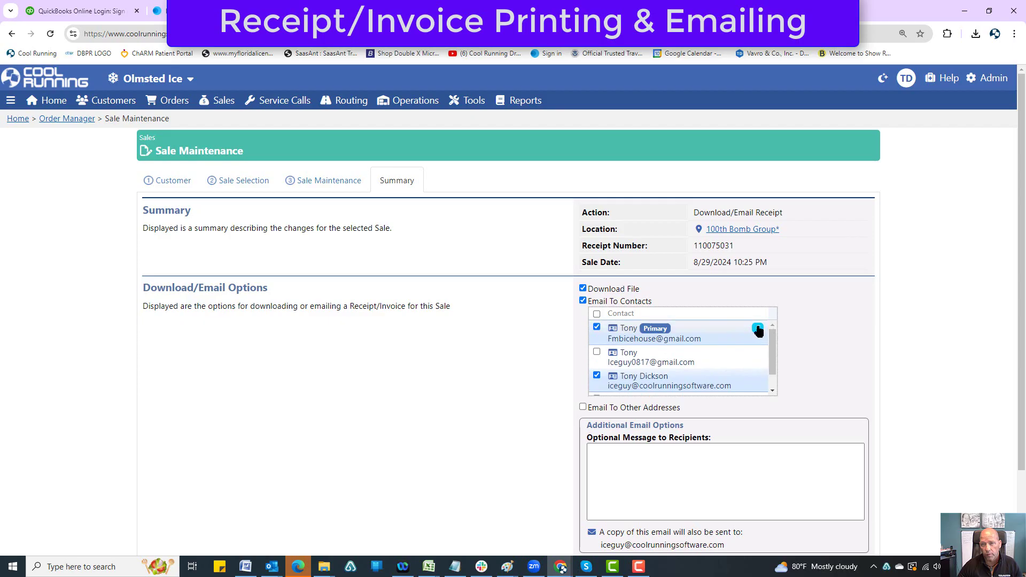
pyautogui.moveTo(757, 330)
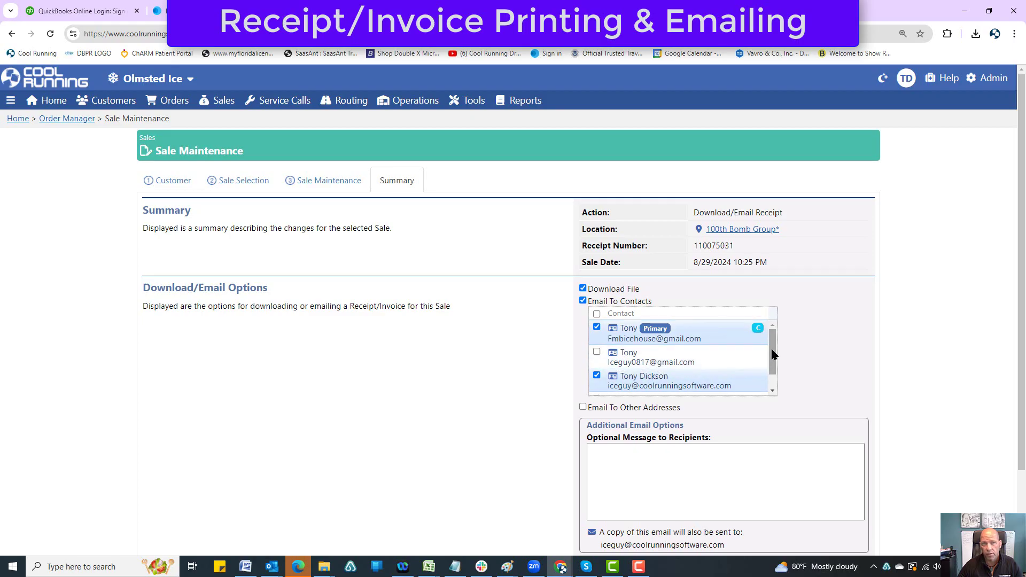
pyautogui.moveTo(772, 354); pyautogui.dragTo(773, 375)
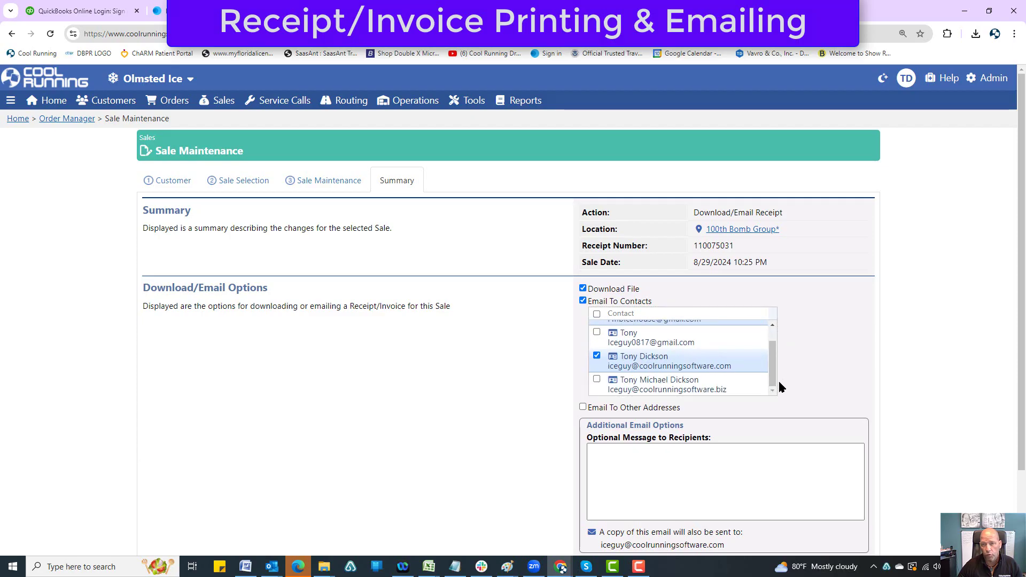
pyautogui.scroll(3, 773, 374)
pyautogui.scroll(-2, 700, 478)
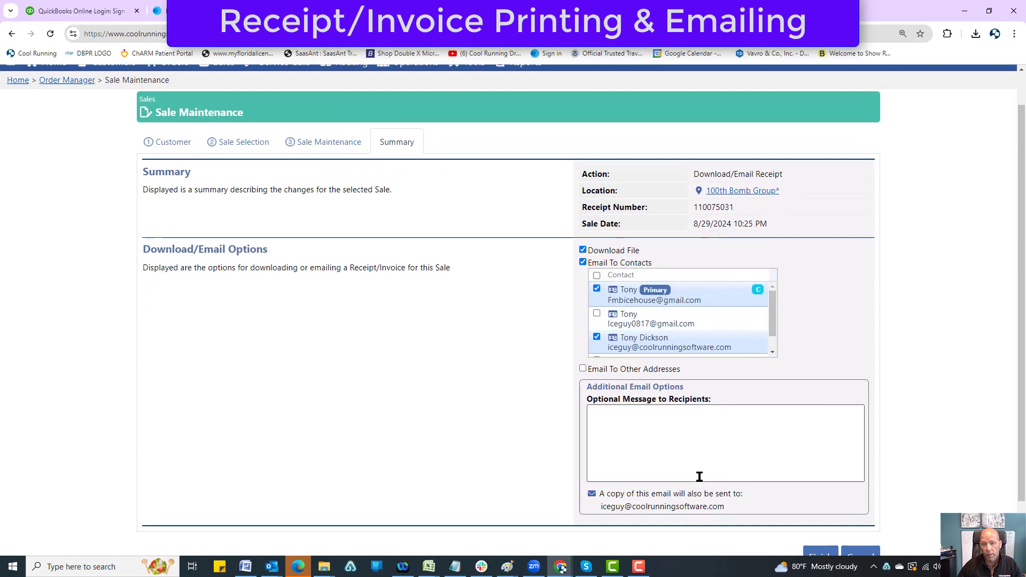
# Step: Try the Email To Other Addresses option for the receipt, and switch it back off
pyautogui.click(665, 383)
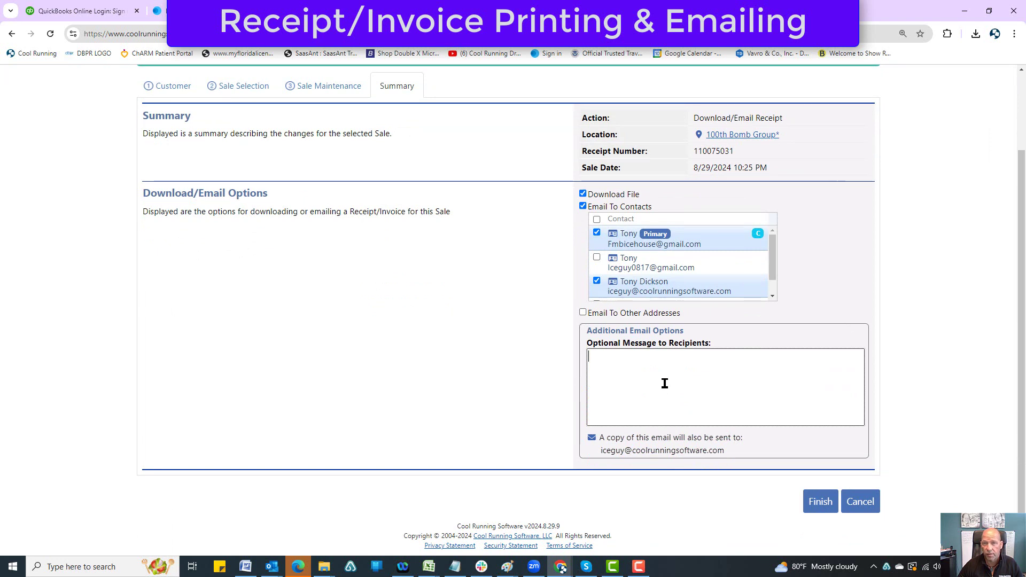
pyautogui.click(583, 312)
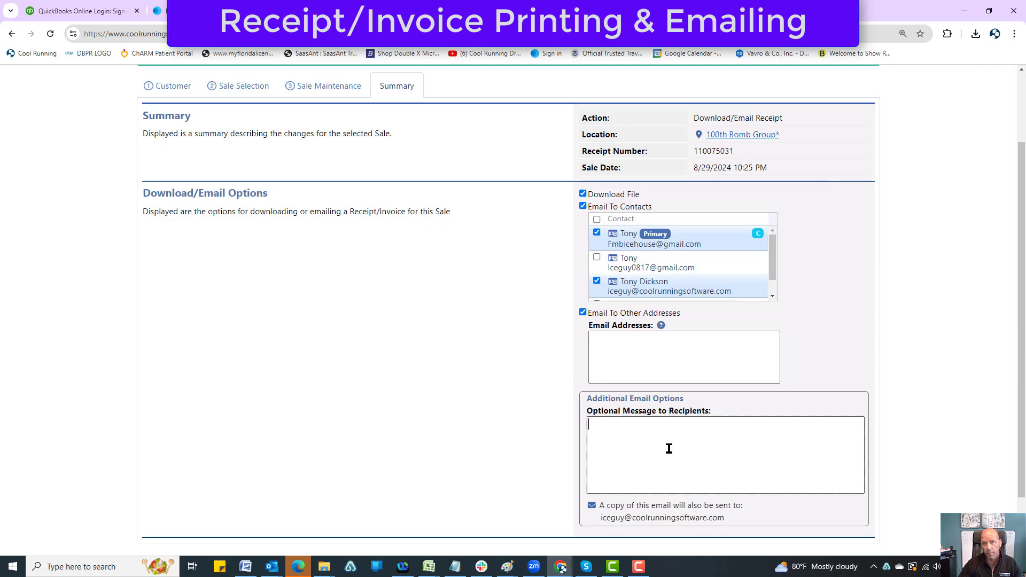
pyautogui.click(583, 313)
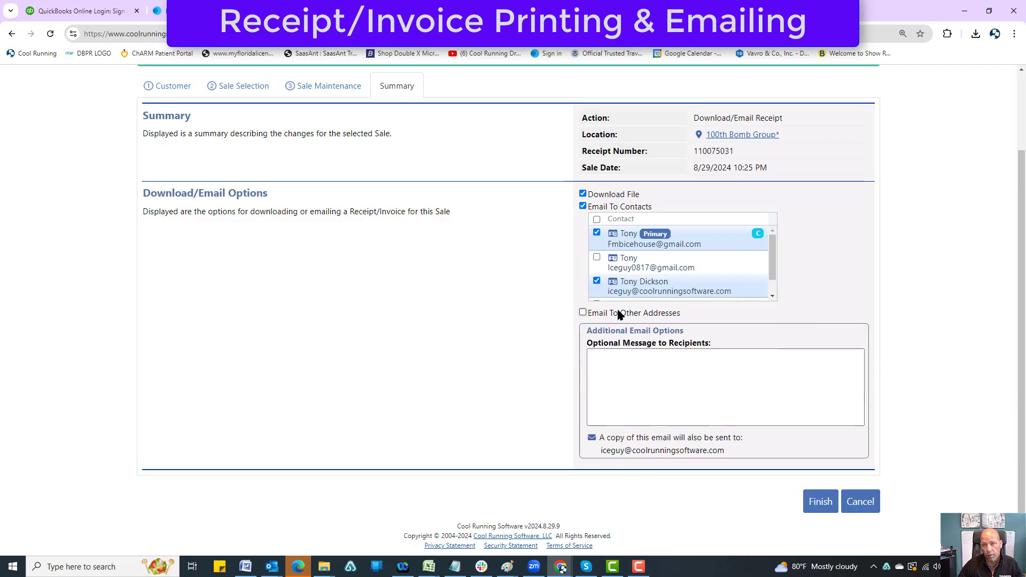
pyautogui.scroll(2, 665, 267)
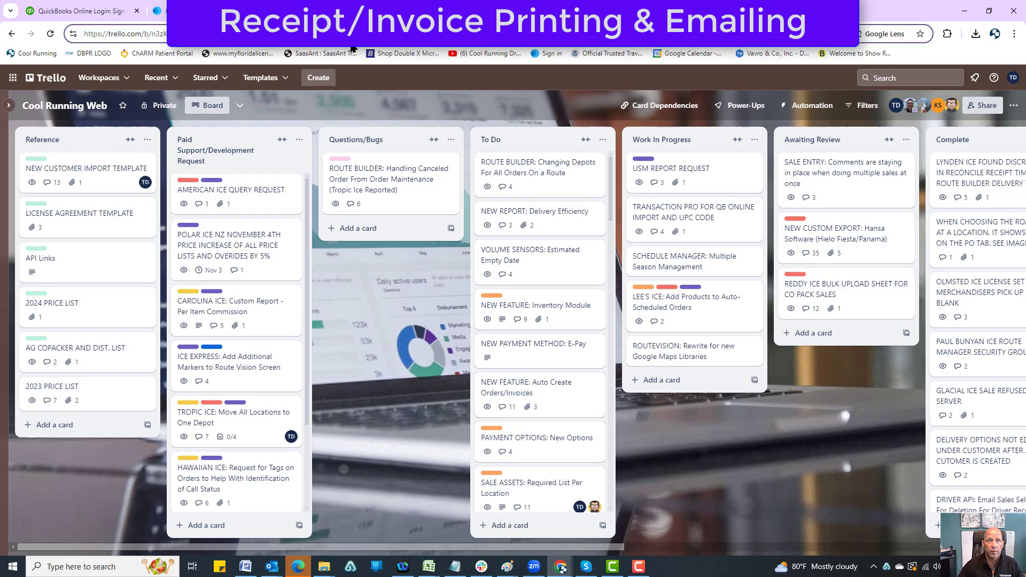
# Step: Replace the Trello page's web address with the Cool Running web portal address and load the portal
pyautogui.click(352, 43)
pyautogui.press('BackSpace')
pyautogui.press('BackSpace')
pyautogui.press('BackSpace')
pyautogui.press('BackSpace')
pyautogui.press('BackSpace')
pyautogui.press('BackSpace')
pyautogui.press('BackSpace')
pyautogui.press('BackSpace')
pyautogui.press('BackSpace')
pyautogui.press('BackSpace')
pyautogui.press('BackSpace')
pyautogui.press('BackSpace')
pyautogui.press('BackSpace')
pyautogui.press('BackSpace')
pyautogui.press('BackSpace')
pyautogui.press('BackSpace')
pyautogui.press('BackSpace')
pyautogui.press('BackSpace')
pyautogui.press('BackSpace')
pyautogui.press('BackSpace')
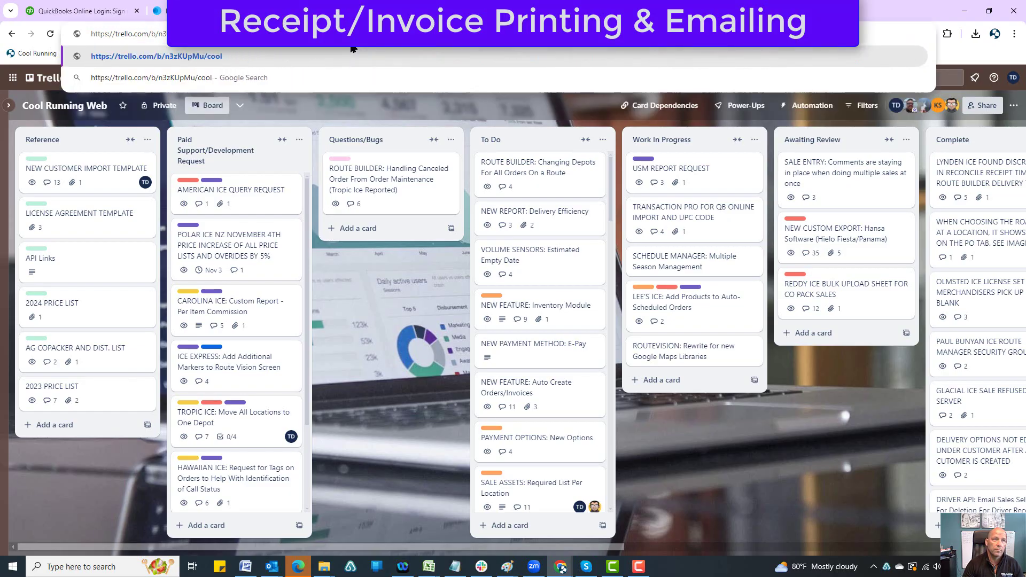
pyautogui.press('BackSpace')
pyautogui.press('BackSpace')
pyautogui.press('BackSpace')
pyautogui.press('BackSpace')
pyautogui.write('www')
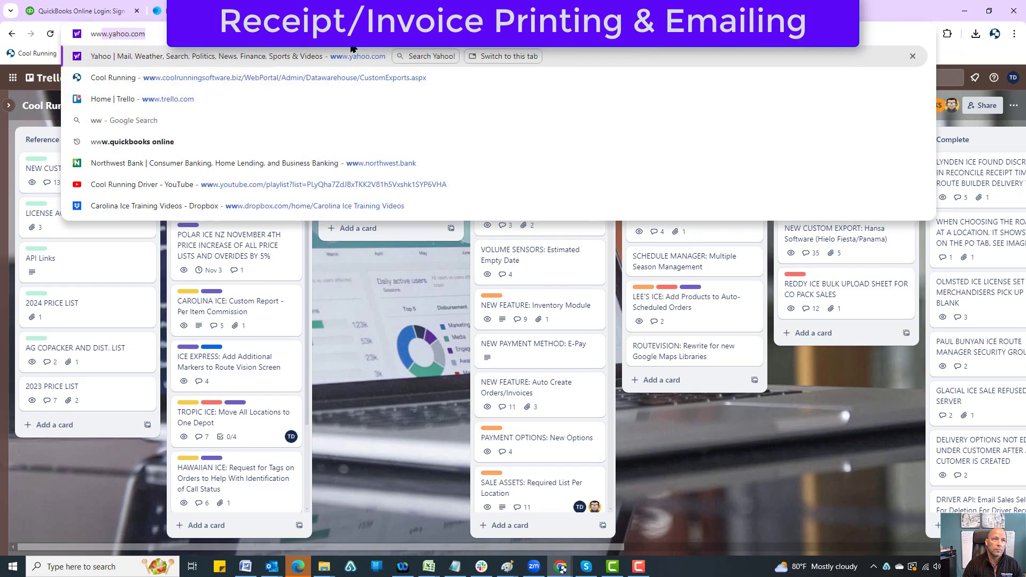
pyautogui.write('.coolrunning')
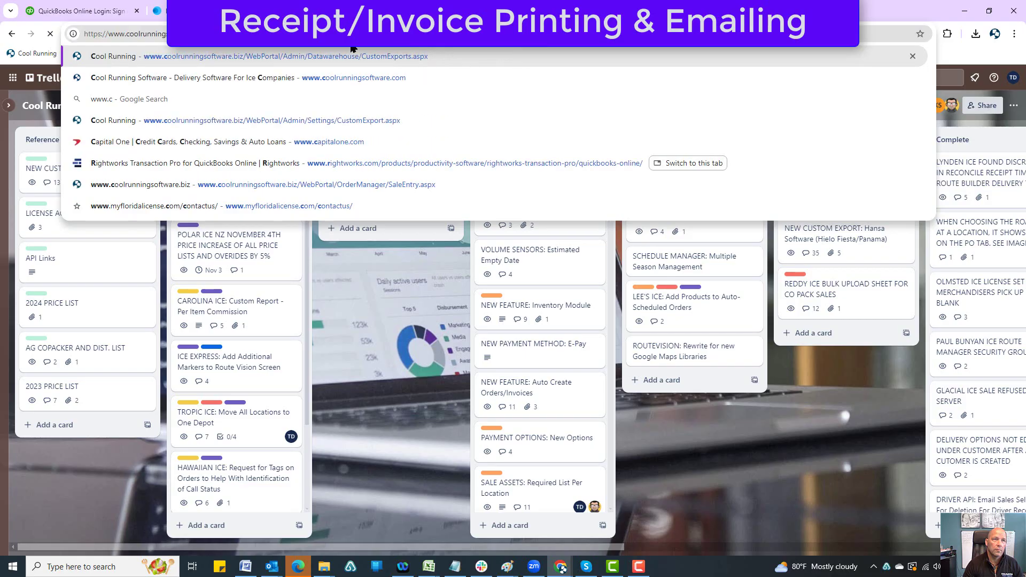
pyautogui.press('Return')
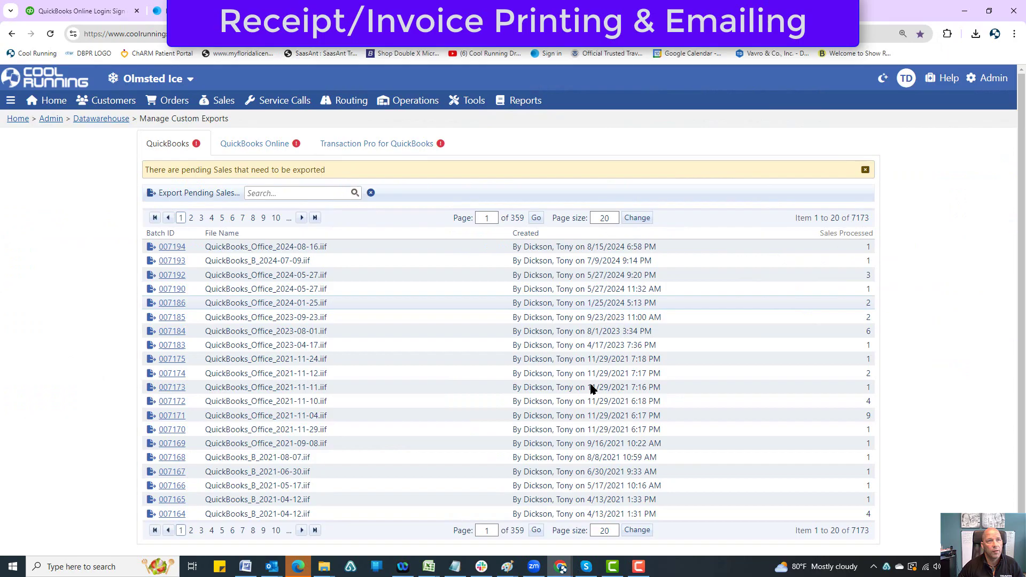
# Step: Open the customer 100th Bomb Group* from the customer list and view its customer-level contacts
pyautogui.moveTo(107, 100)
pyautogui.click(114, 123)
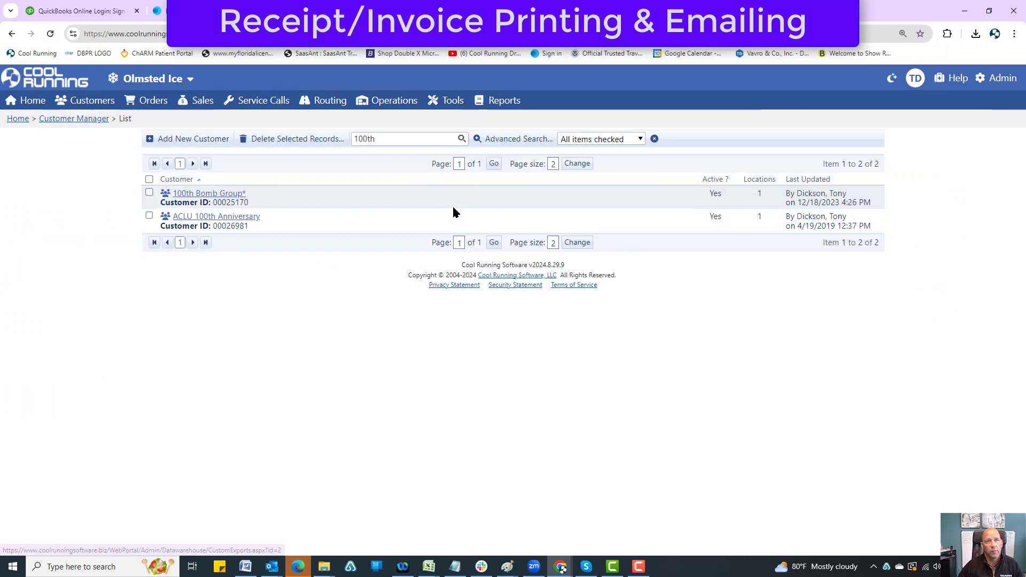
pyautogui.click(224, 193)
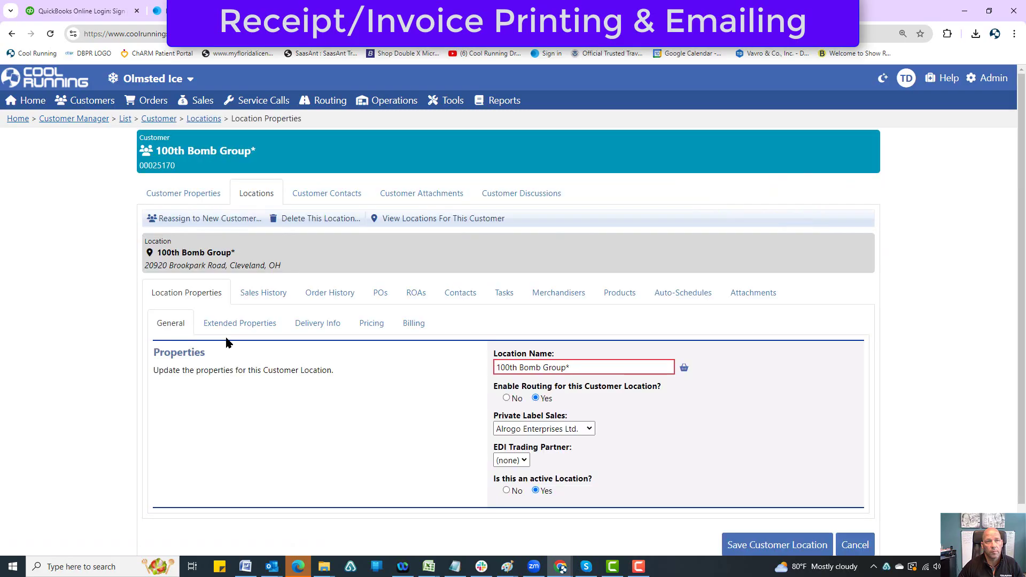
pyautogui.click(196, 192)
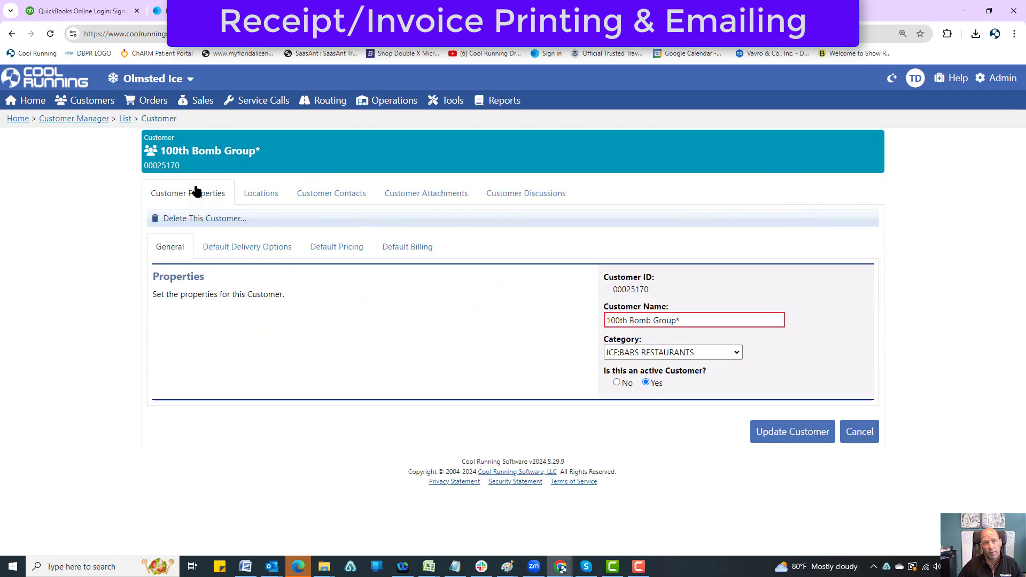
pyautogui.click(315, 197)
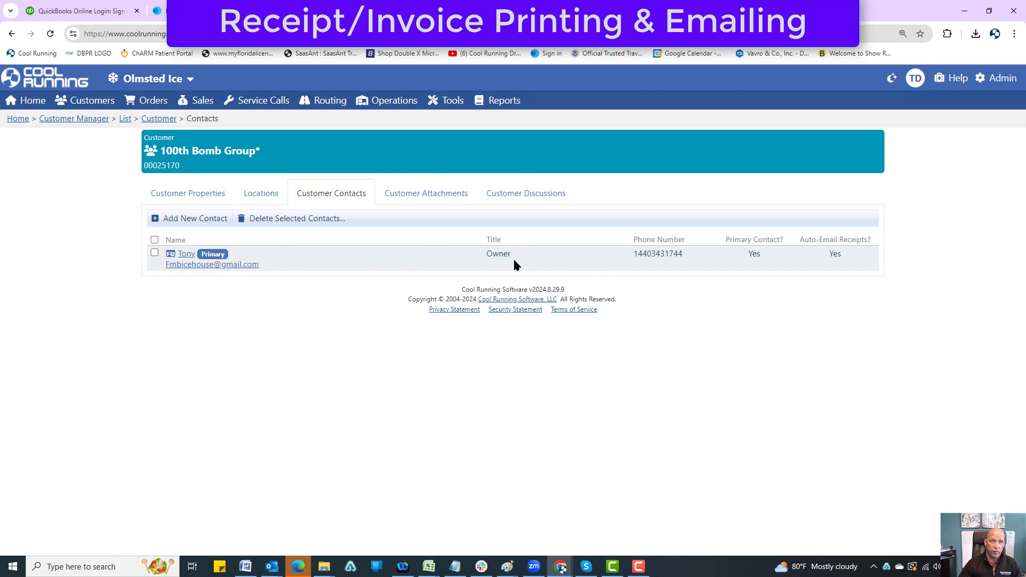
# Step: View the contacts stored under the customer's 100th Bomb Group* location
pyautogui.click(278, 200)
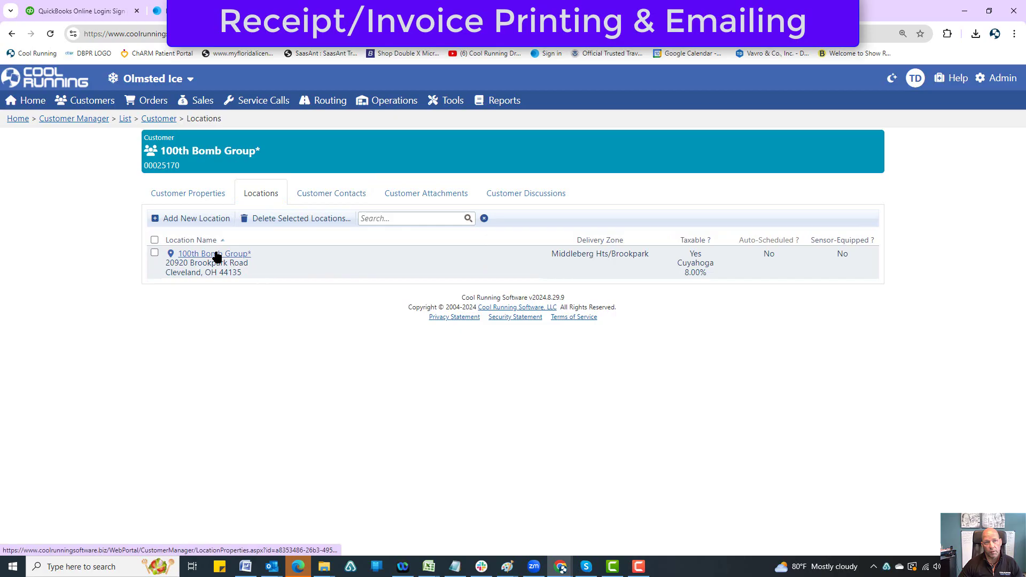
pyautogui.click(218, 256)
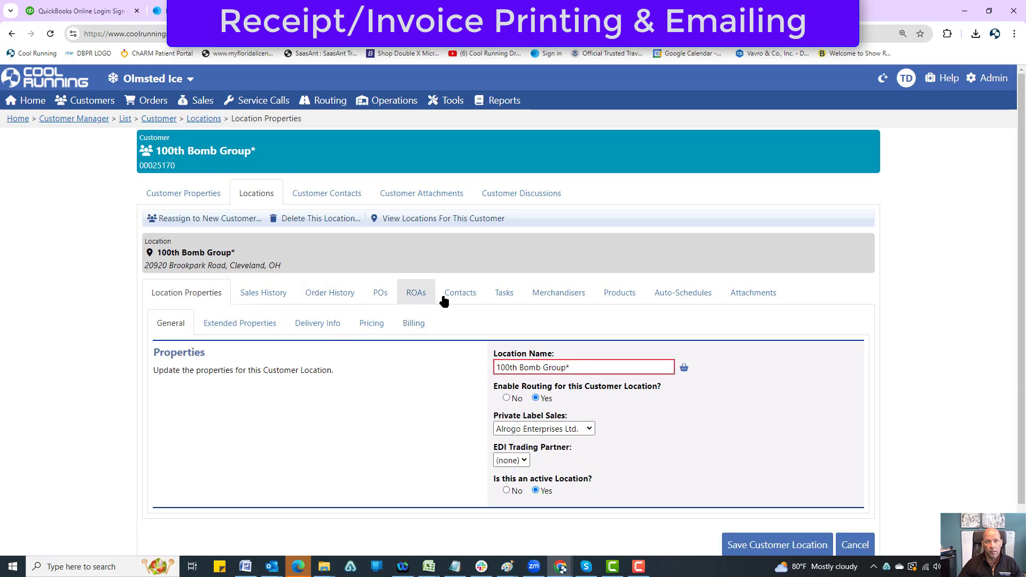
pyautogui.click(449, 299)
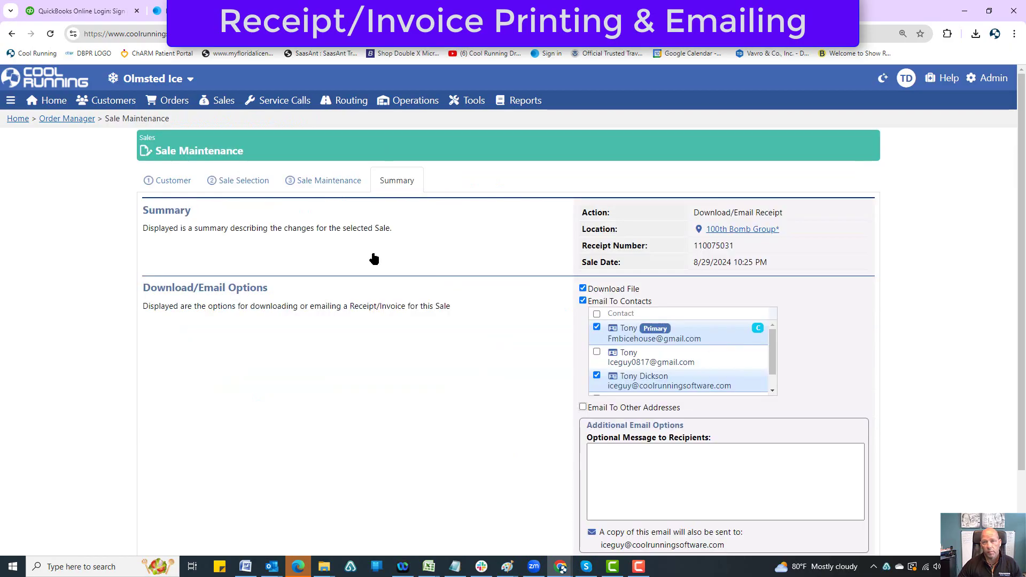
# Step: Return to the sale's receipt options and toggle Email To Contacts off and on again
pyautogui.scroll(-2, 691, 281)
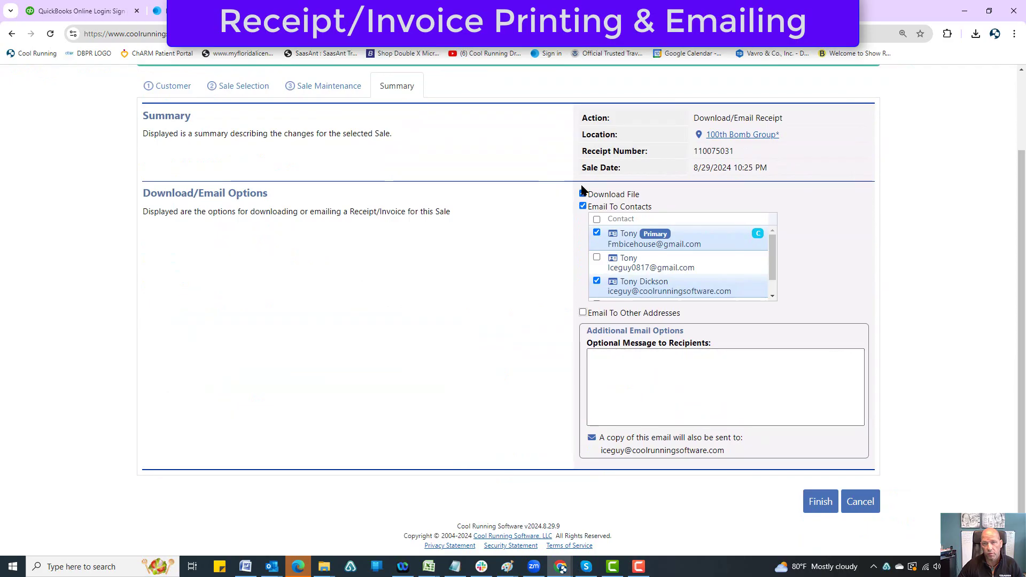
pyautogui.click(583, 206)
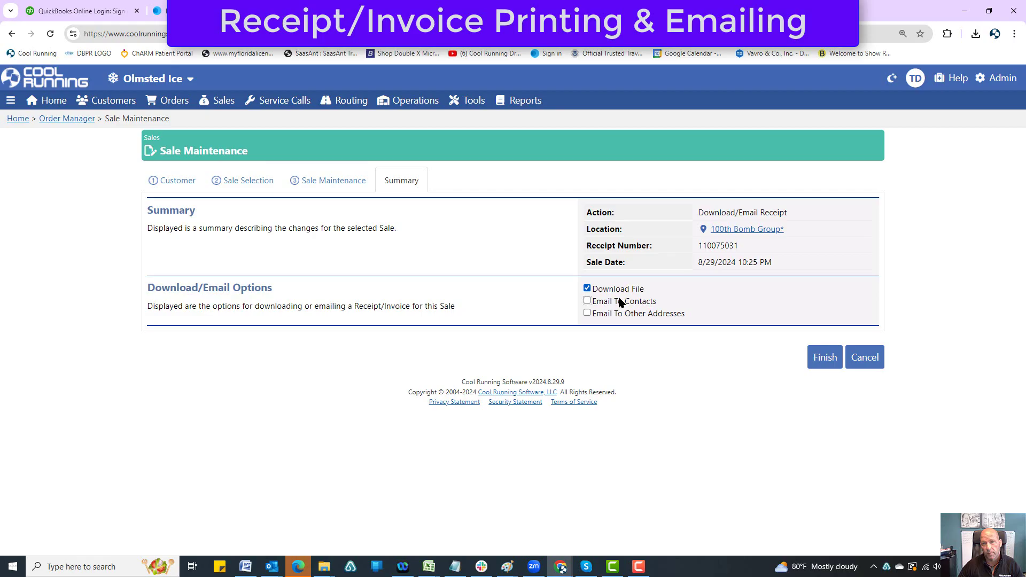
pyautogui.click(587, 302)
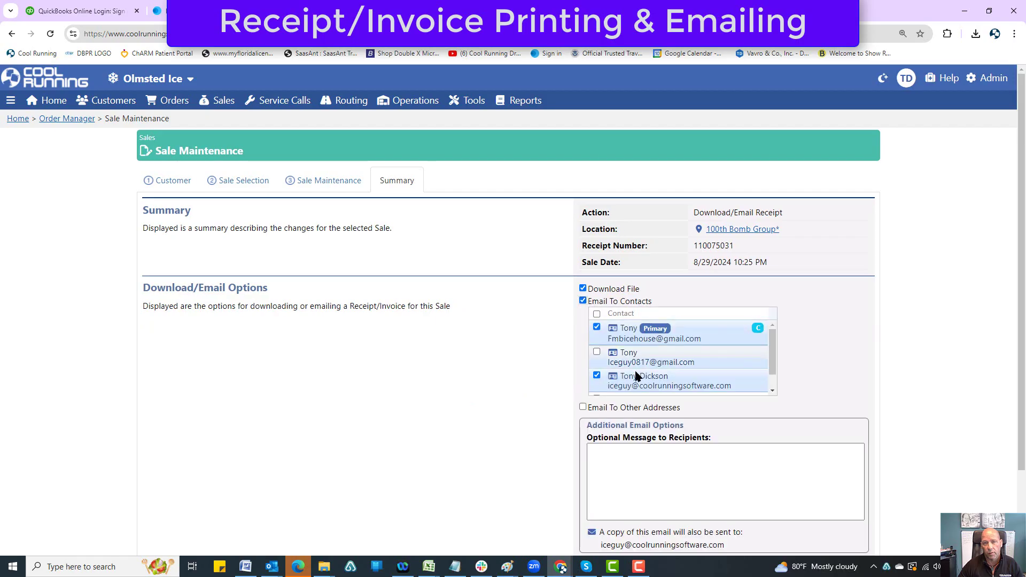
# Step: Clear the preselected non-primary contact from the email recipients, keeping the primary contact, and finish the receipt download and email
pyautogui.click(598, 376)
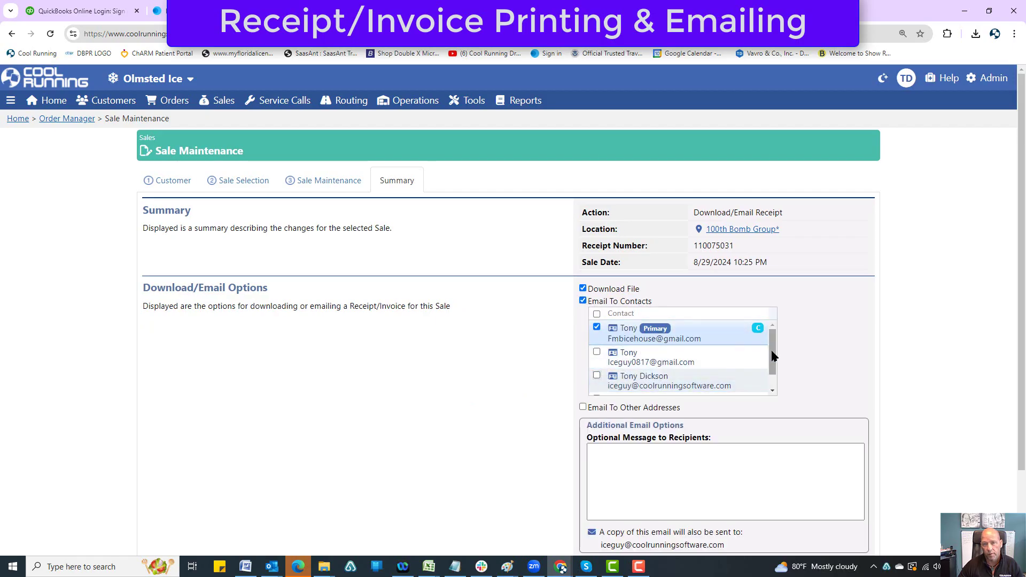
pyautogui.scroll(-1, 772, 350)
pyautogui.scroll(1, 767, 366)
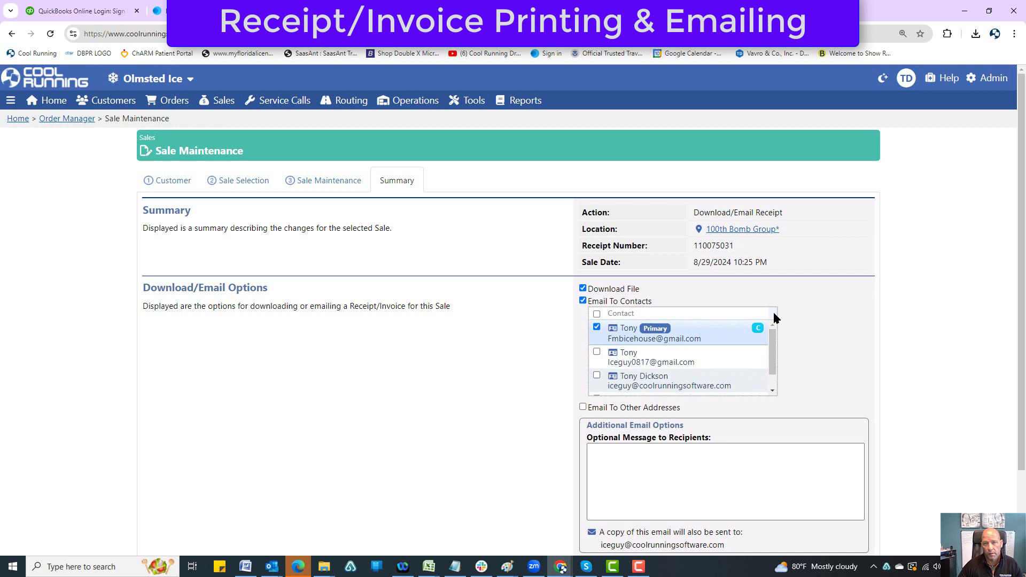
pyautogui.scroll(-2, 829, 313)
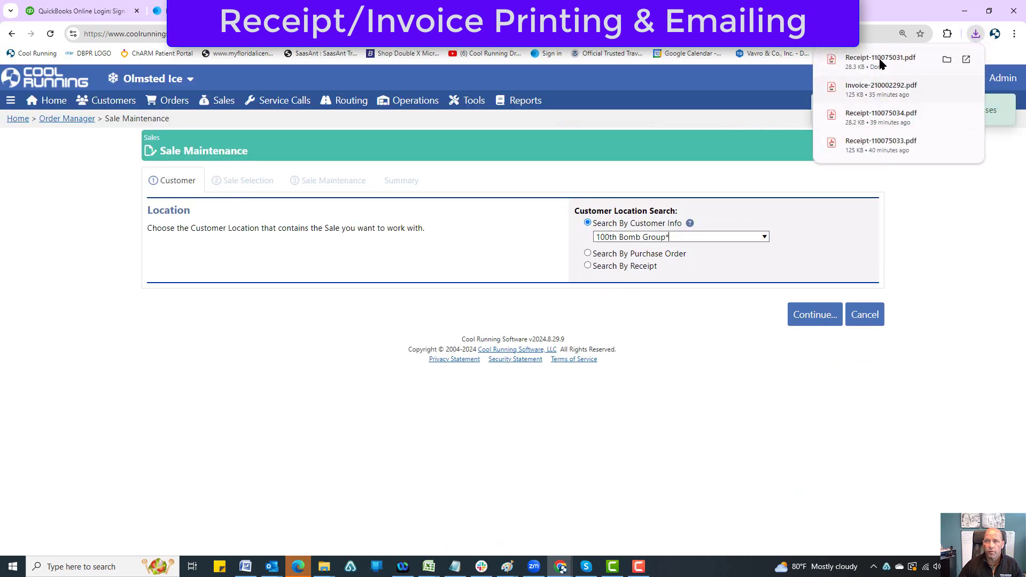
# Step: Open the newly downloaded receipt PDF, review it from start to end, and close it
pyautogui.click(882, 60)
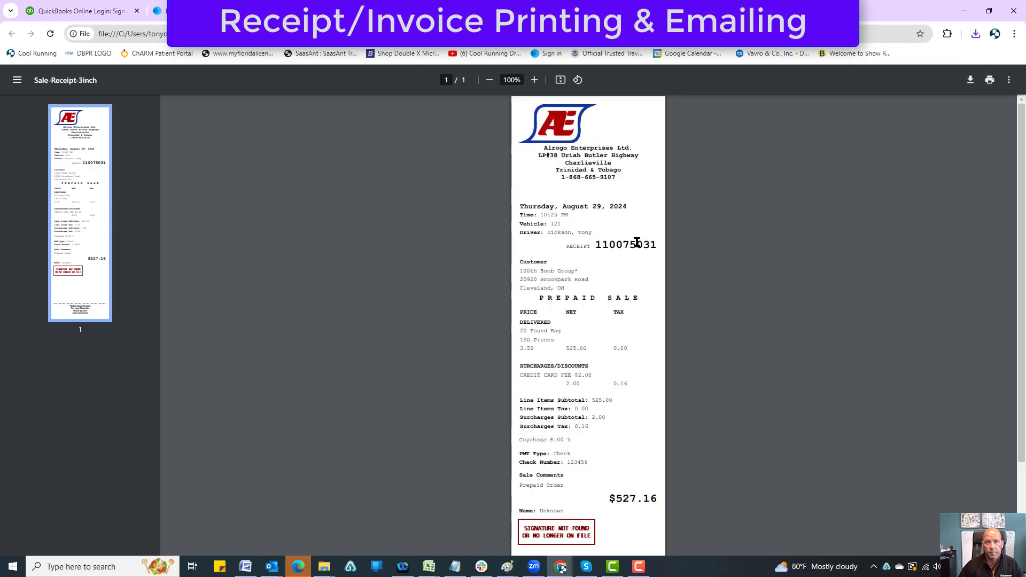
pyautogui.scroll(-2, 634, 239)
pyautogui.scroll(2, 631, 236)
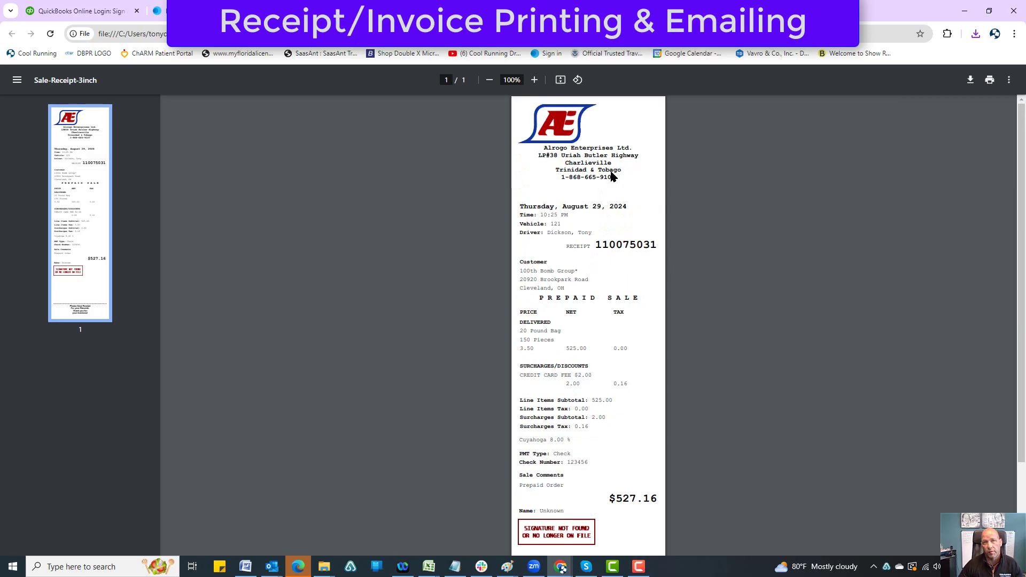
pyautogui.hotkey('ctrl', 'w')
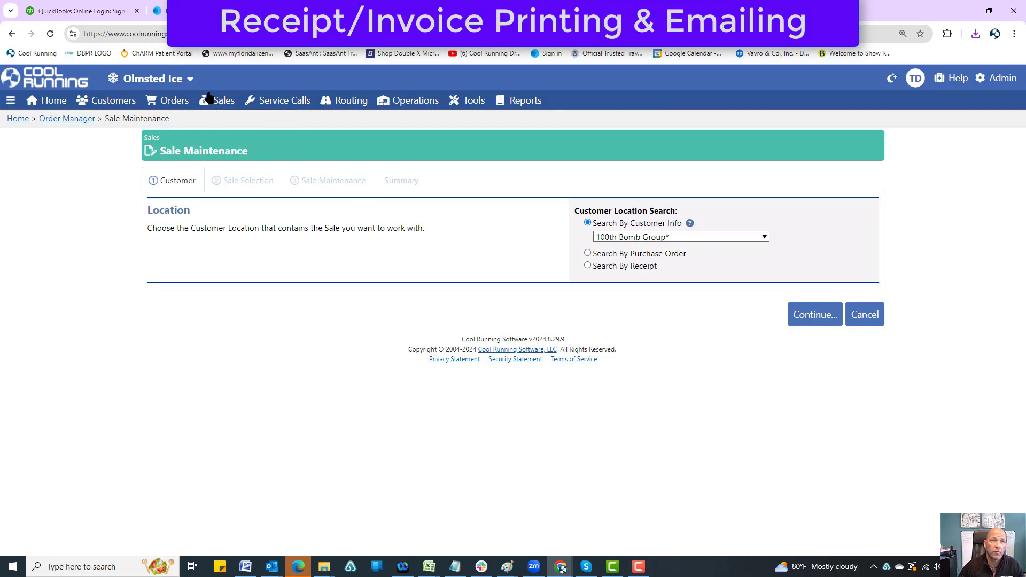
# Step: Start Receipt Printing for the customer 100th Bomb Group* and continue to the sale selection
pyautogui.moveTo(216, 101)
pyautogui.click(220, 157)
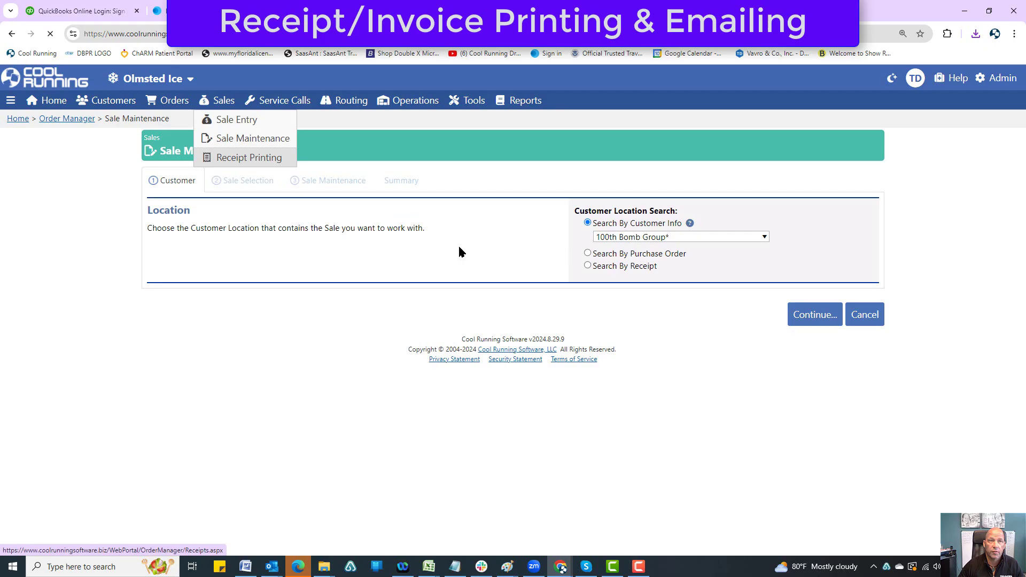
pyautogui.write('100')
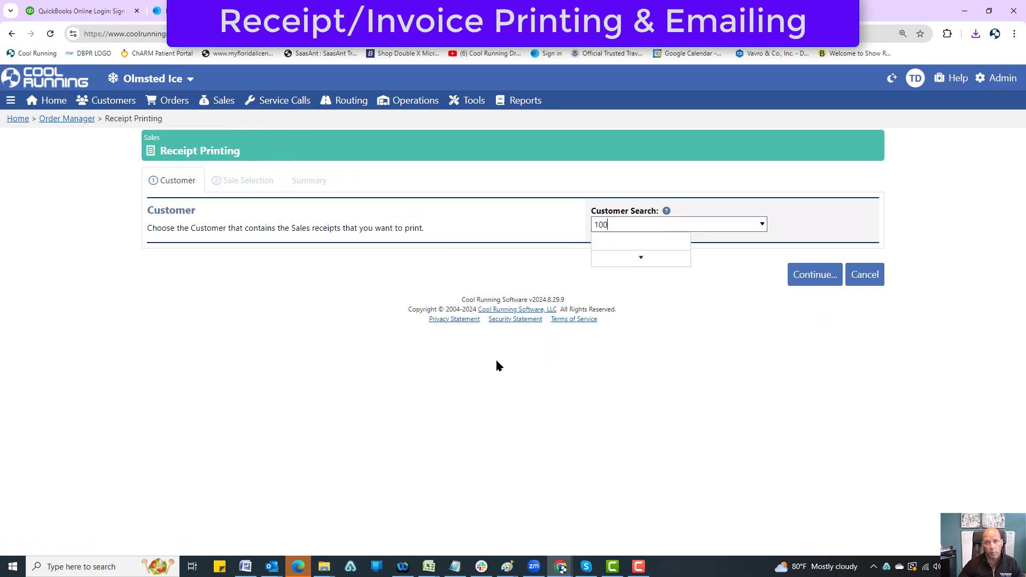
pyautogui.click(618, 265)
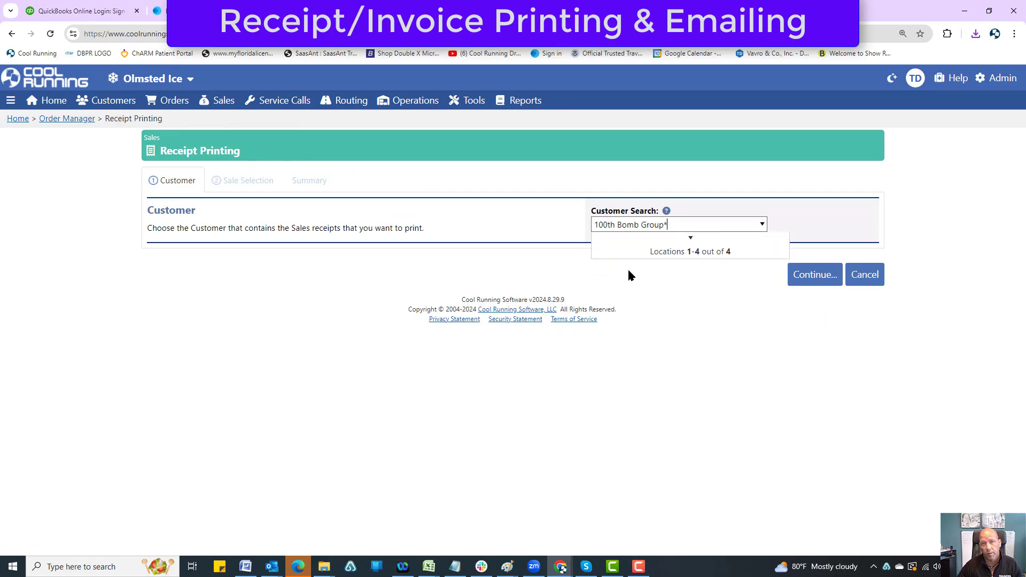
pyautogui.click(797, 276)
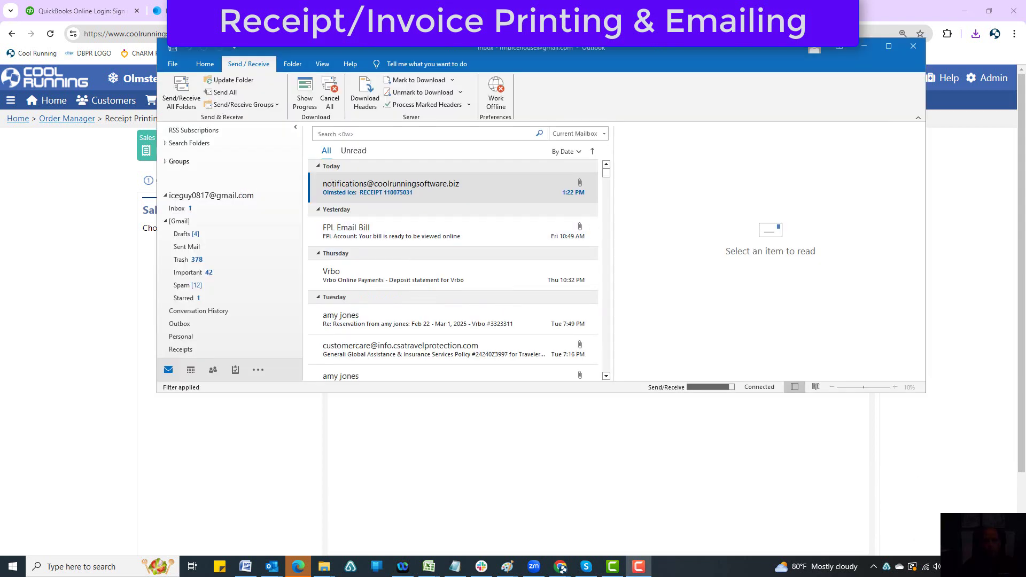
# Step: Switch to Outlook, open the emailed receipt message, download its blocked pictures, and review the receipt down to the online version link
pyautogui.click(500, 197)
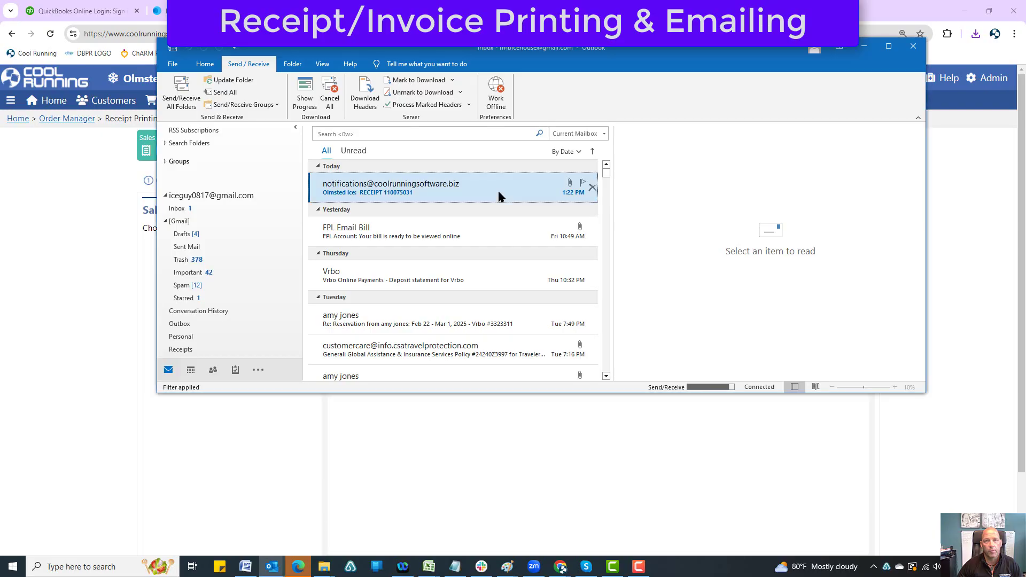
pyautogui.press('super+Up')
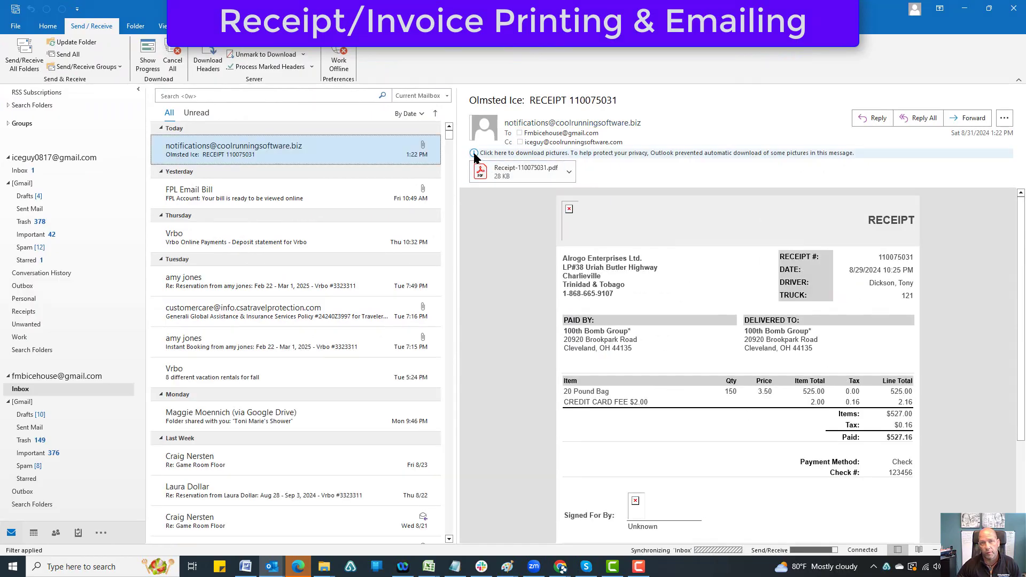
pyautogui.click(474, 153)
pyautogui.click(480, 157)
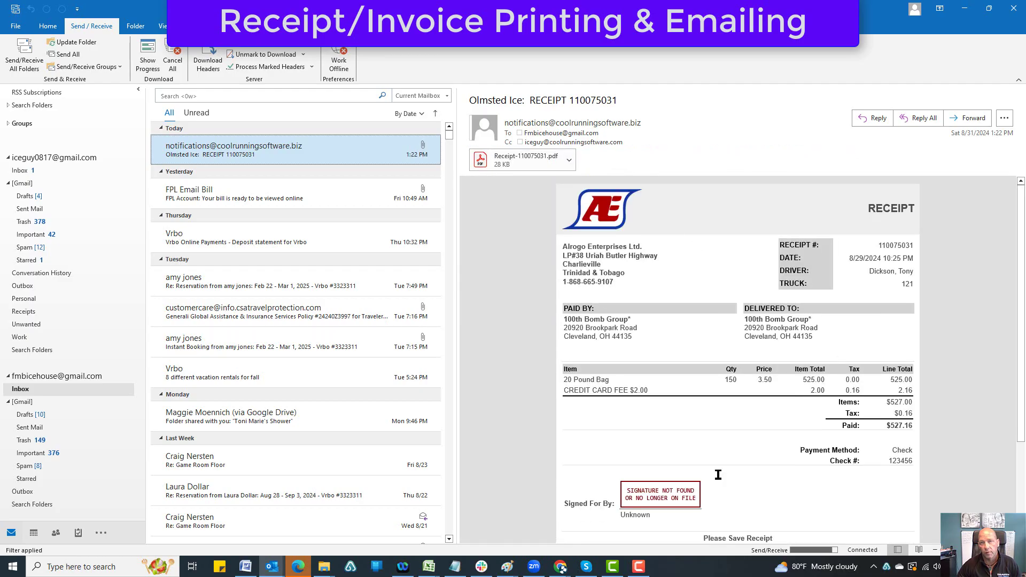
pyautogui.scroll(-3, 774, 394)
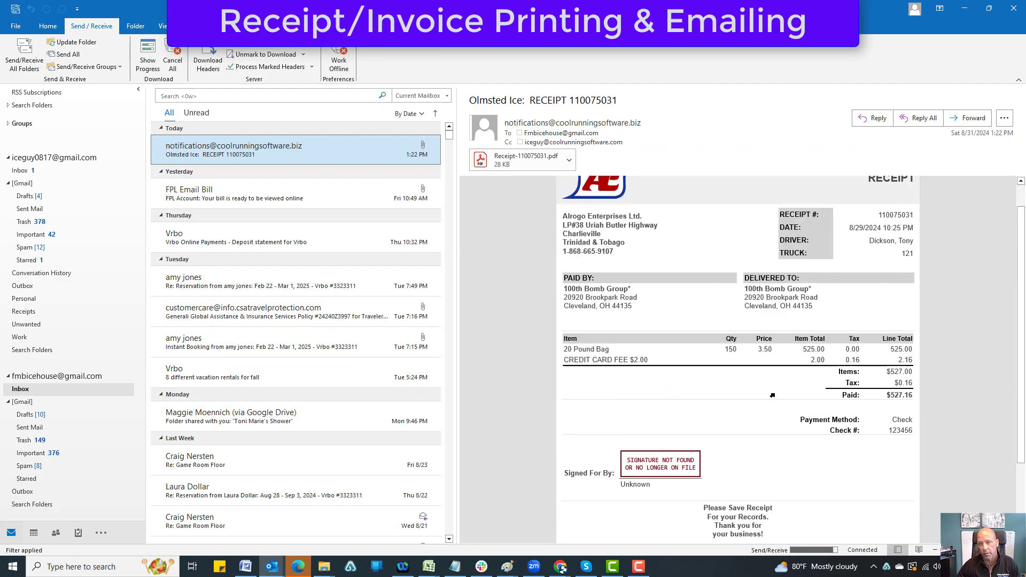
pyautogui.scroll(-1, 774, 394)
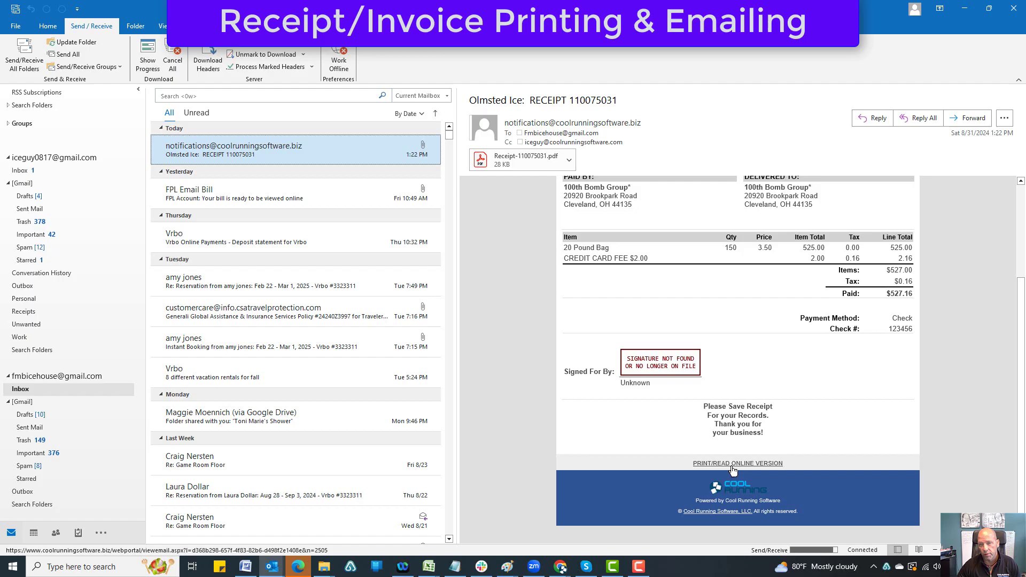
pyautogui.scroll(3, 731, 466)
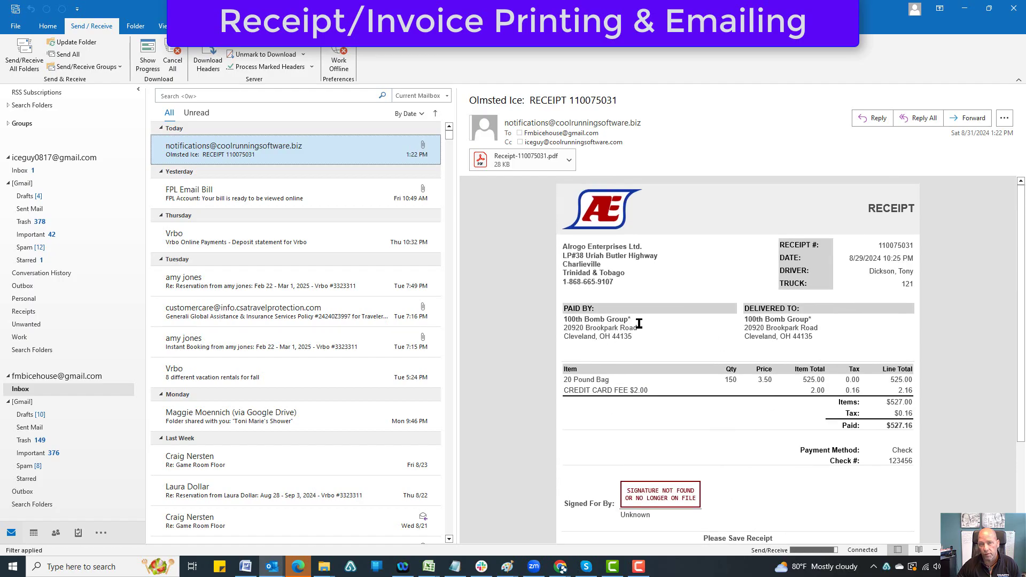
# Step: Open the email's attached receipt PDF, then close the message without saving changes and return to Receipt Printing
pyautogui.click(506, 163)
pyautogui.doubleClick(506, 163)
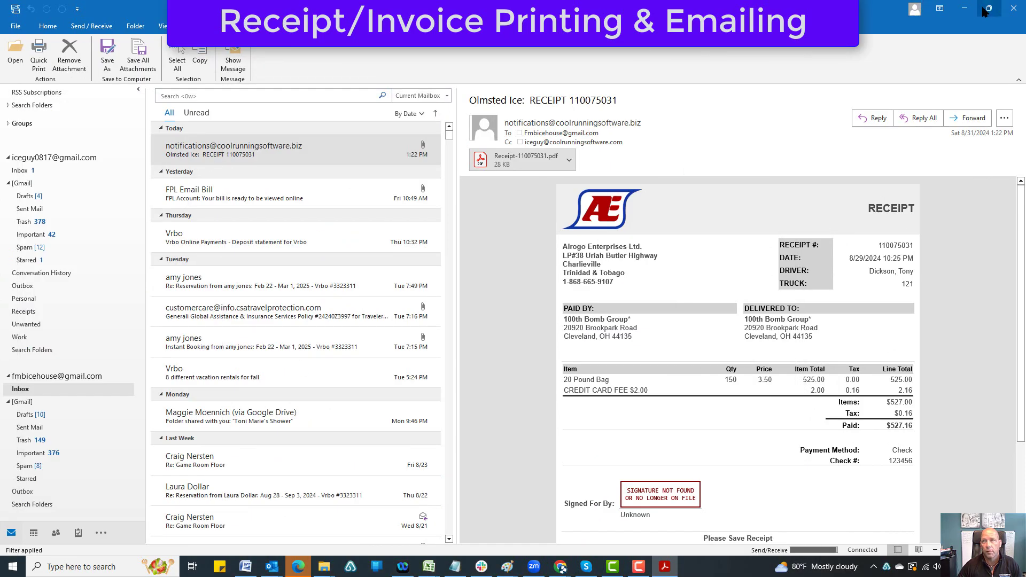
pyautogui.click(965, 8)
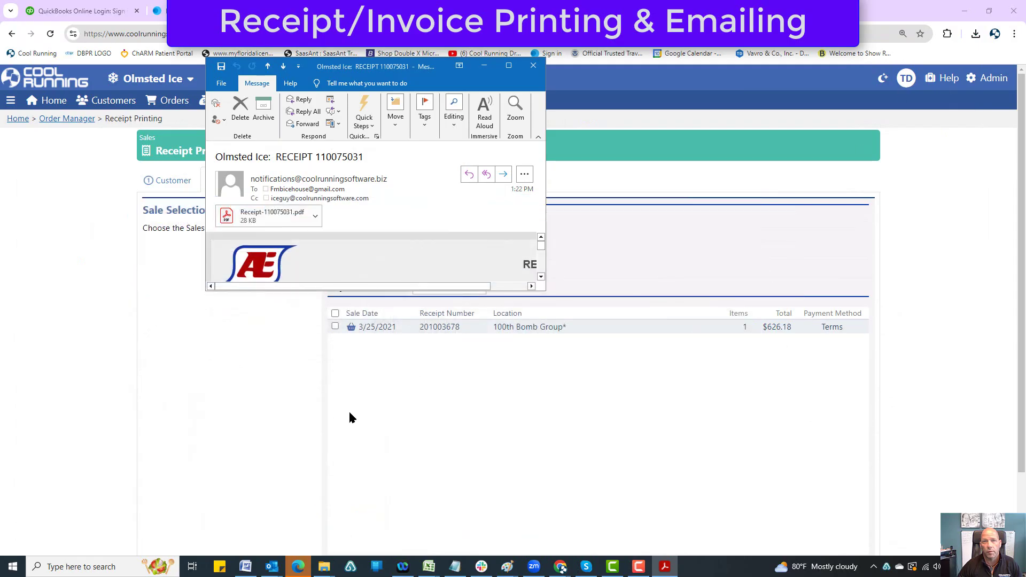
pyautogui.click(539, 72)
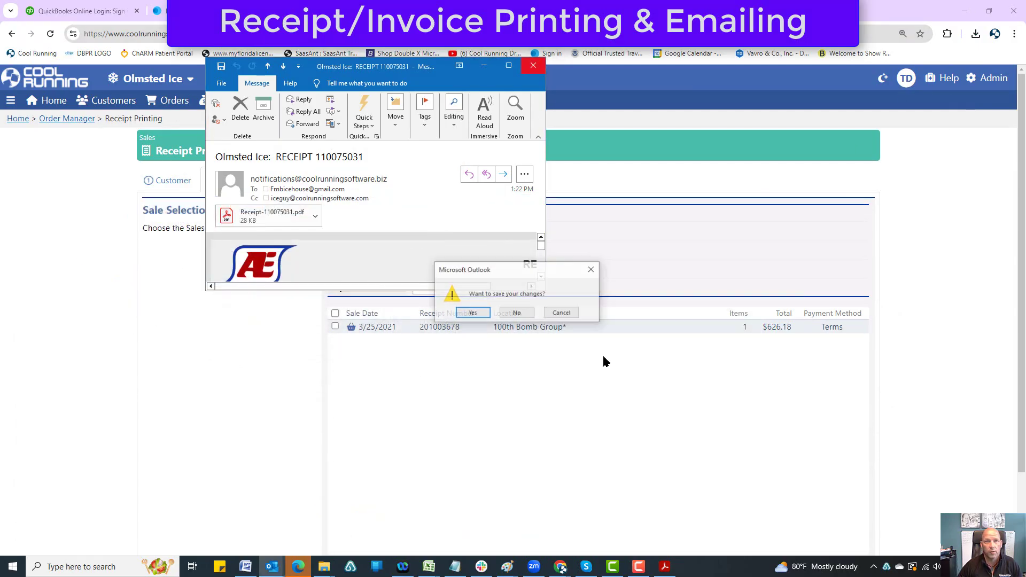
pyautogui.click(516, 314)
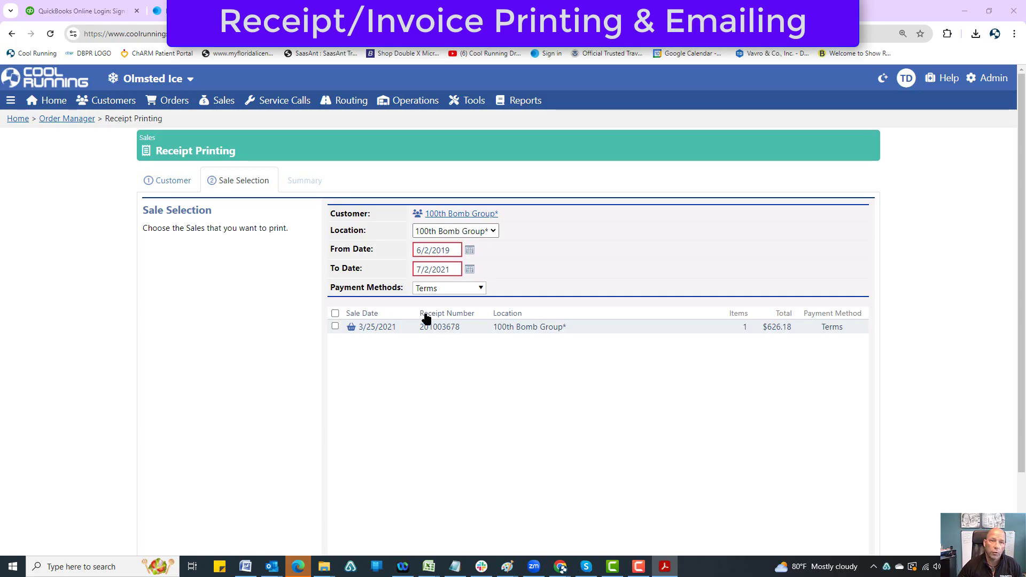
# Step: Set the To Date of the sale selection to 8/31/2024
pyautogui.click(457, 271)
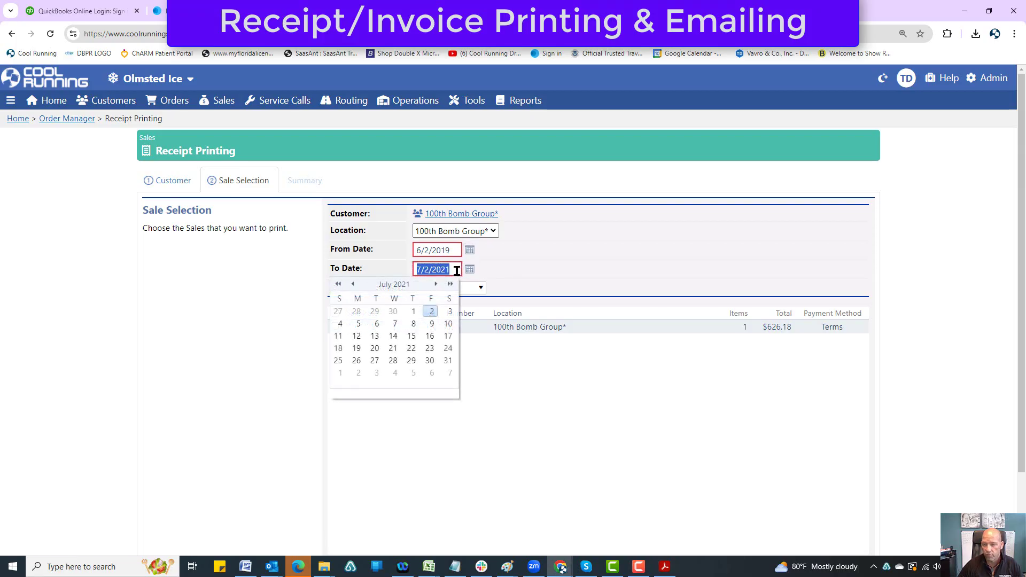
pyautogui.write('083')
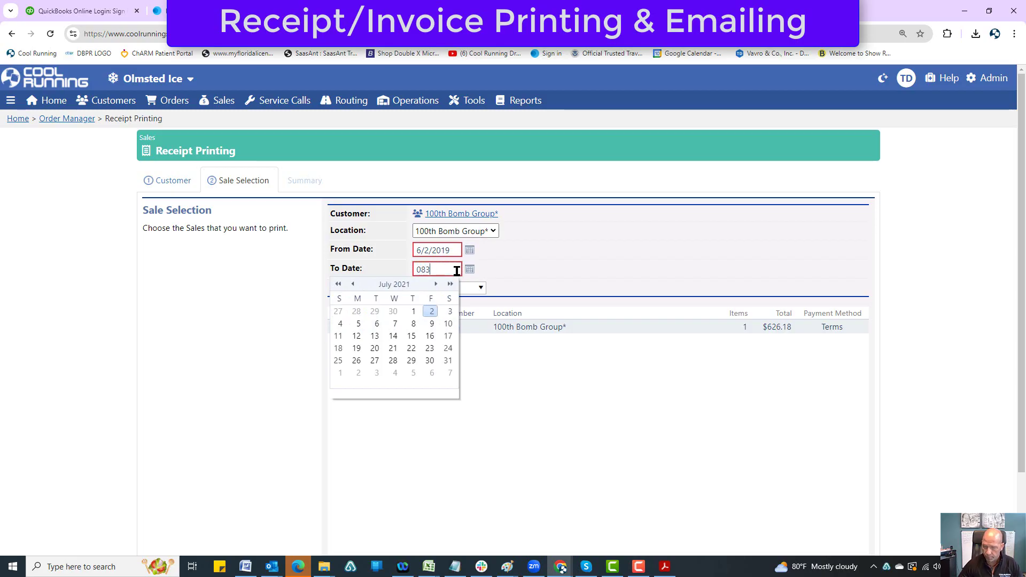
pyautogui.write('120241')
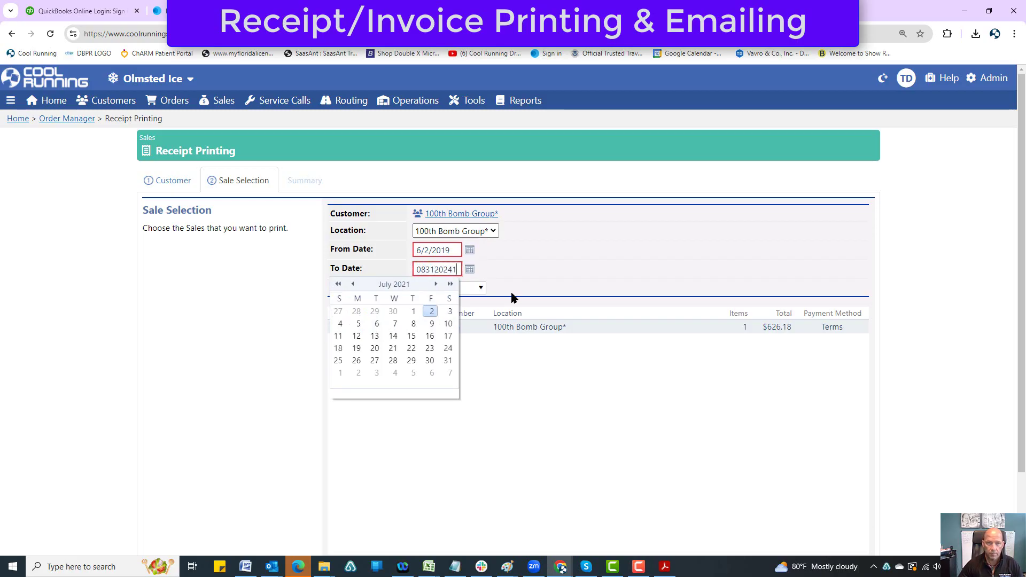
pyautogui.click(544, 249)
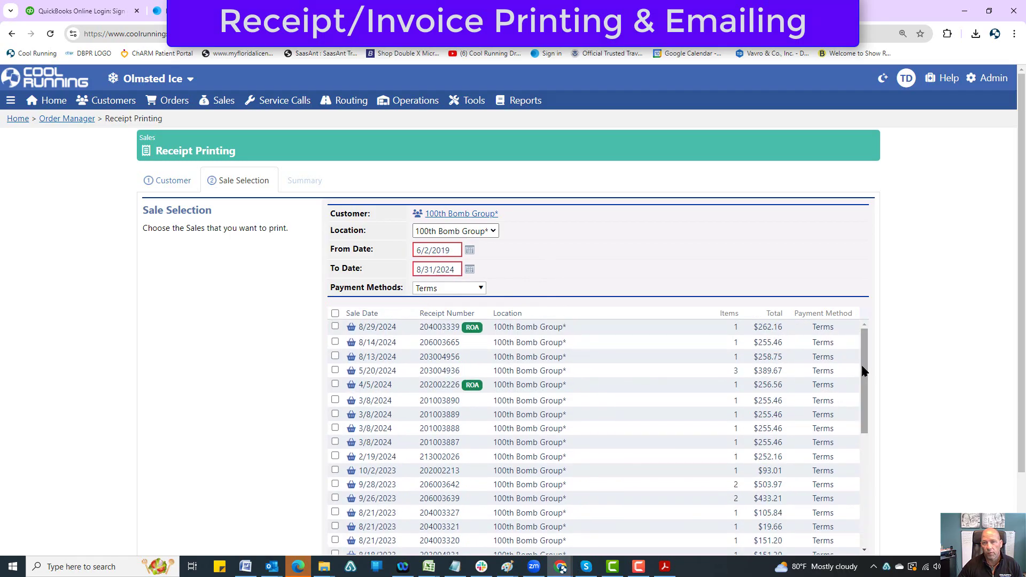
# Step: Select the six oldest sales in the list, dated from 3/25/2021 through 2/20/2023, for receipt printing
pyautogui.moveTo(862, 362); pyautogui.dragTo(866, 488)
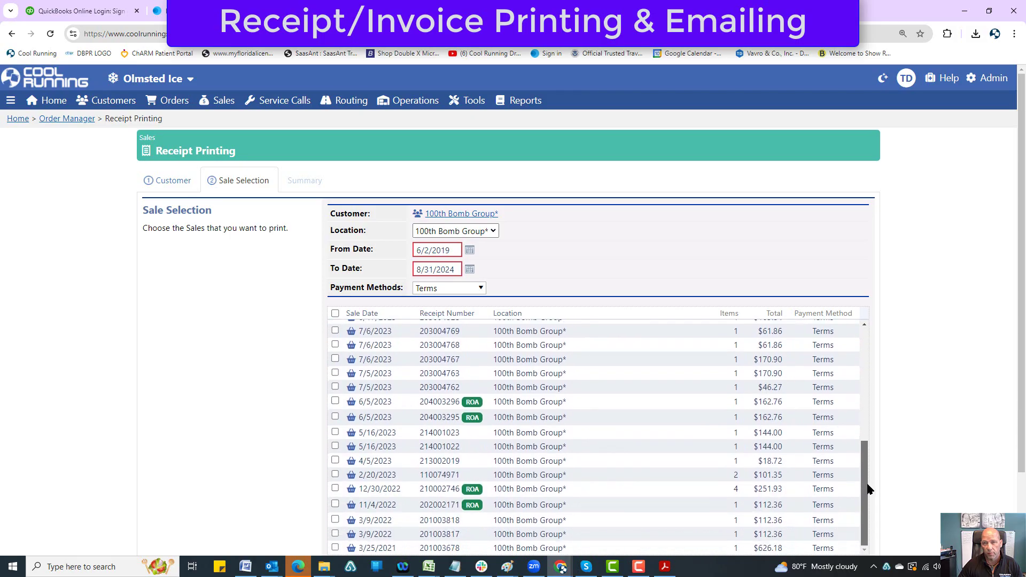
pyautogui.scroll(-2, 582, 386)
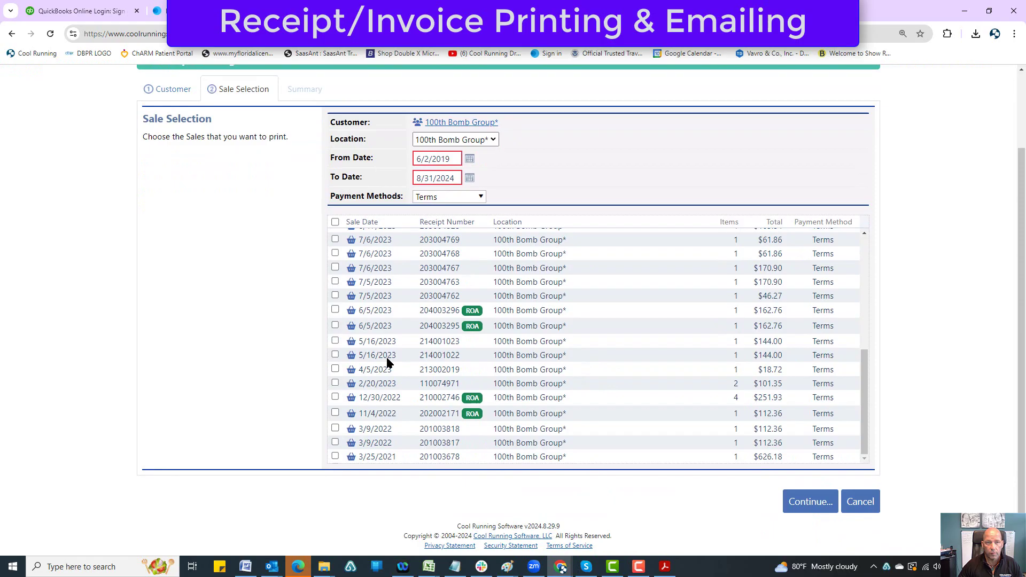
pyautogui.scroll(5, 389, 355)
pyautogui.scroll(-5, 377, 359)
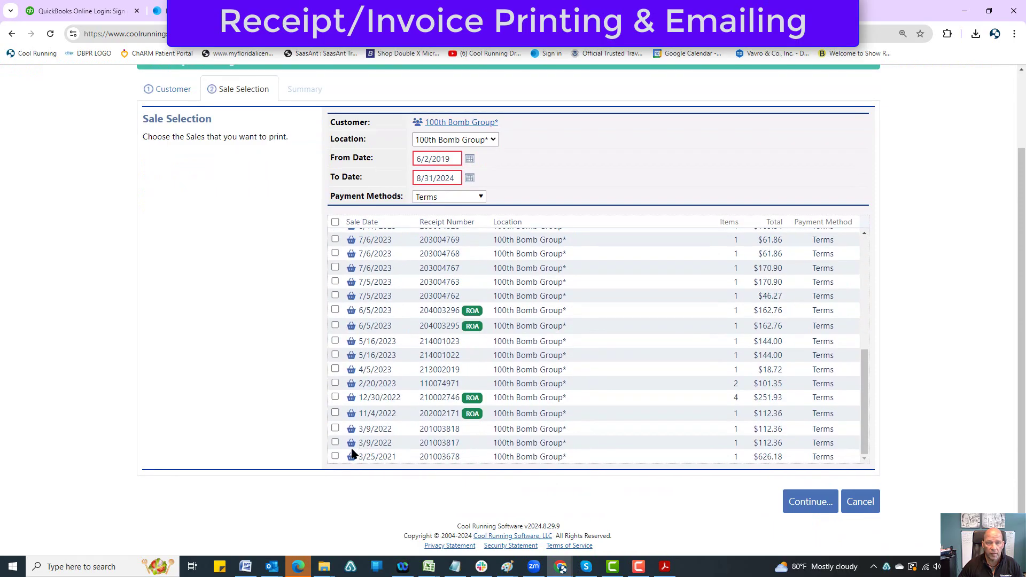
pyautogui.click(335, 457)
pyautogui.click(336, 429)
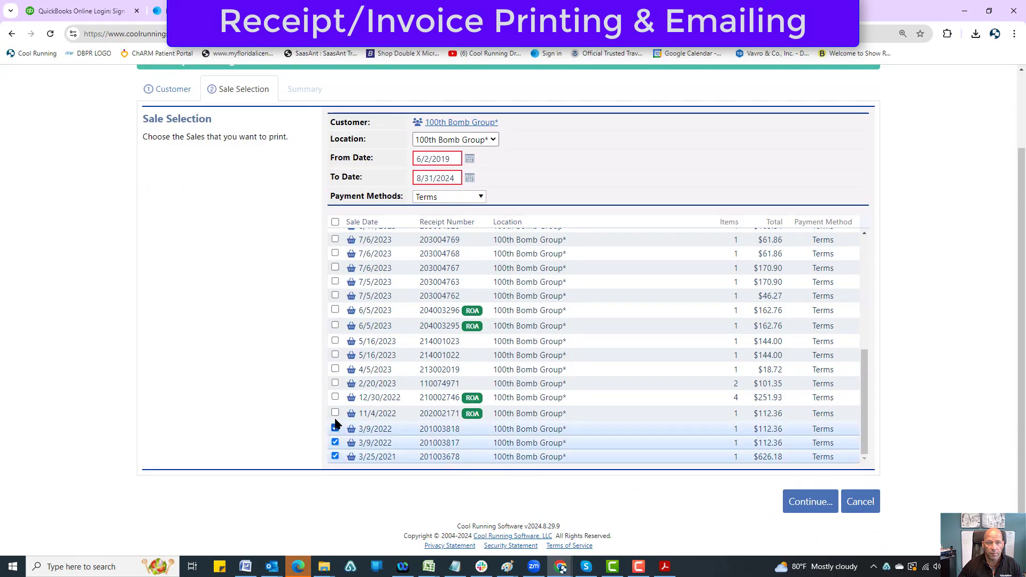
pyautogui.click(335, 412)
pyautogui.click(335, 397)
pyautogui.click(336, 384)
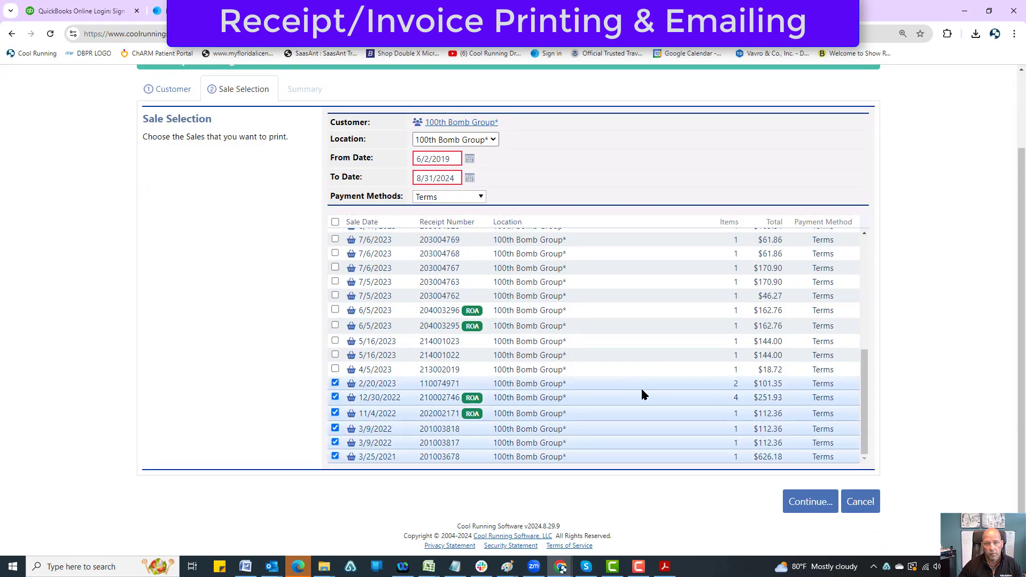
# Step: View the available Payment Methods filter choices, keeping Terms, and recheck the selected sales
pyautogui.scroll(5, 640, 390)
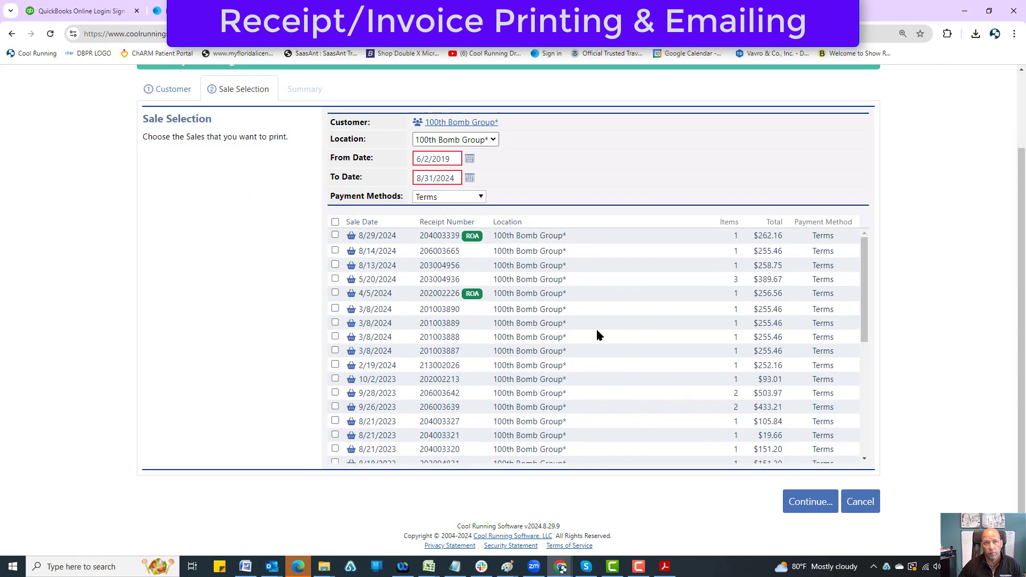
pyautogui.click(481, 198)
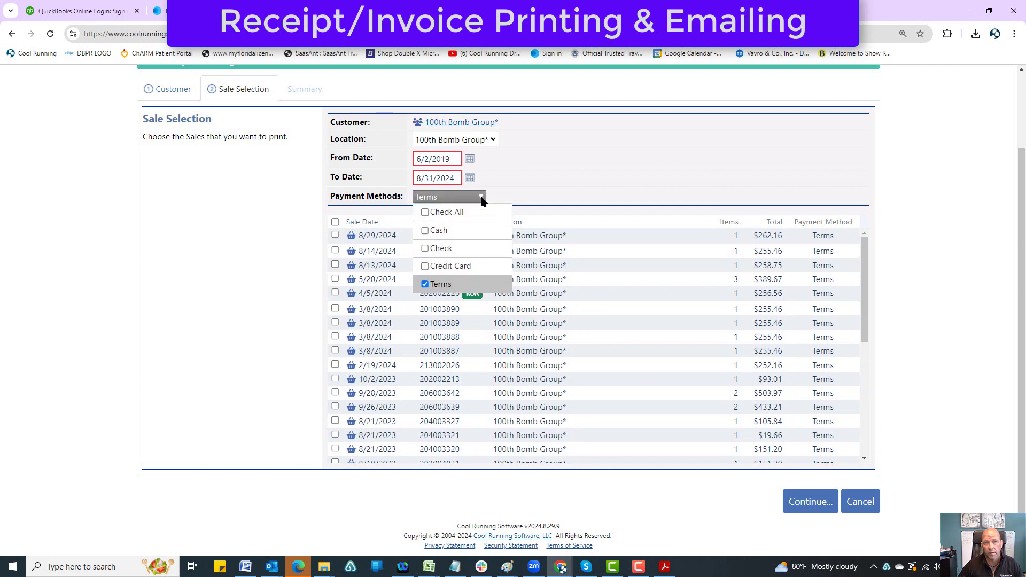
pyautogui.click(534, 163)
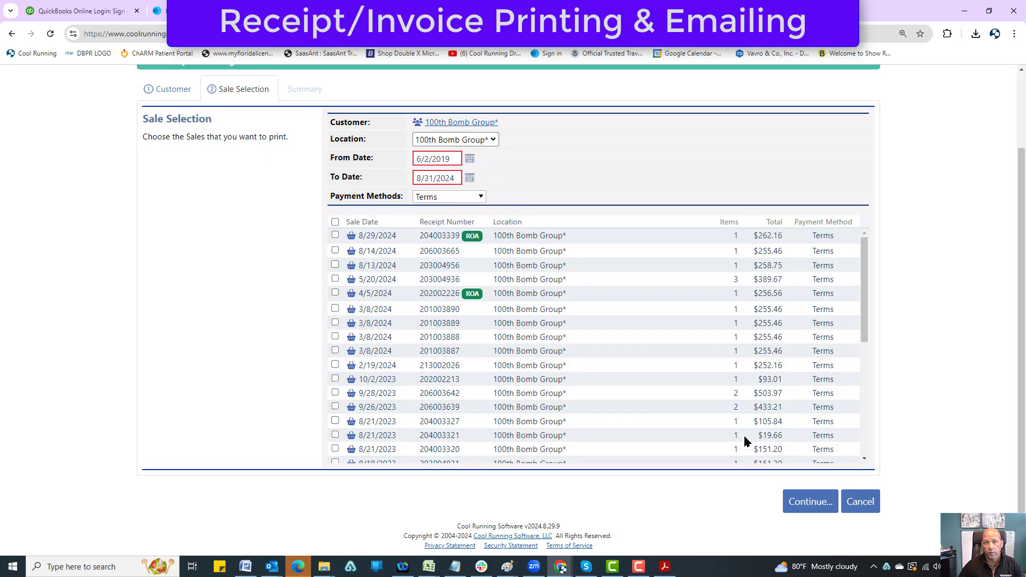
pyautogui.scroll(-5, 531, 334)
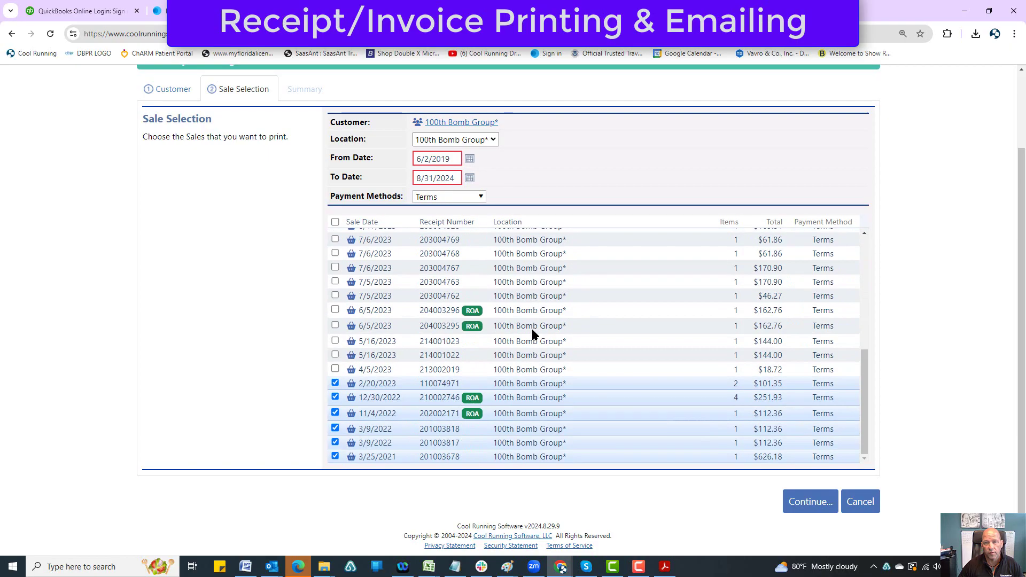
# Step: Continue to the summary of the selected sales and enable Email To Contacts alongside the file download
pyautogui.click(806, 503)
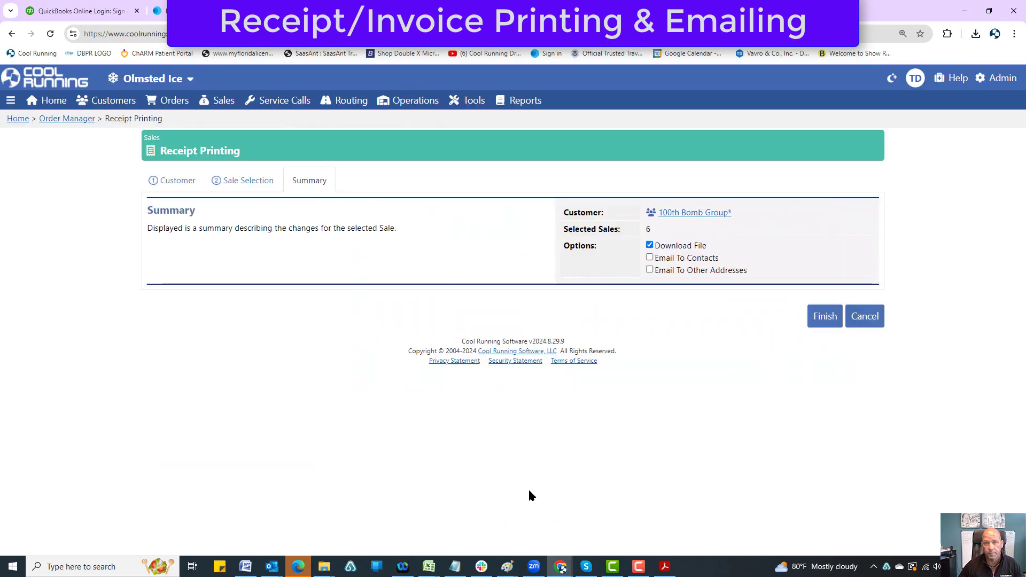
pyautogui.click(650, 258)
pyautogui.scroll(-1, 652, 363)
pyautogui.scroll(-1, 662, 401)
pyautogui.scroll(2, 652, 396)
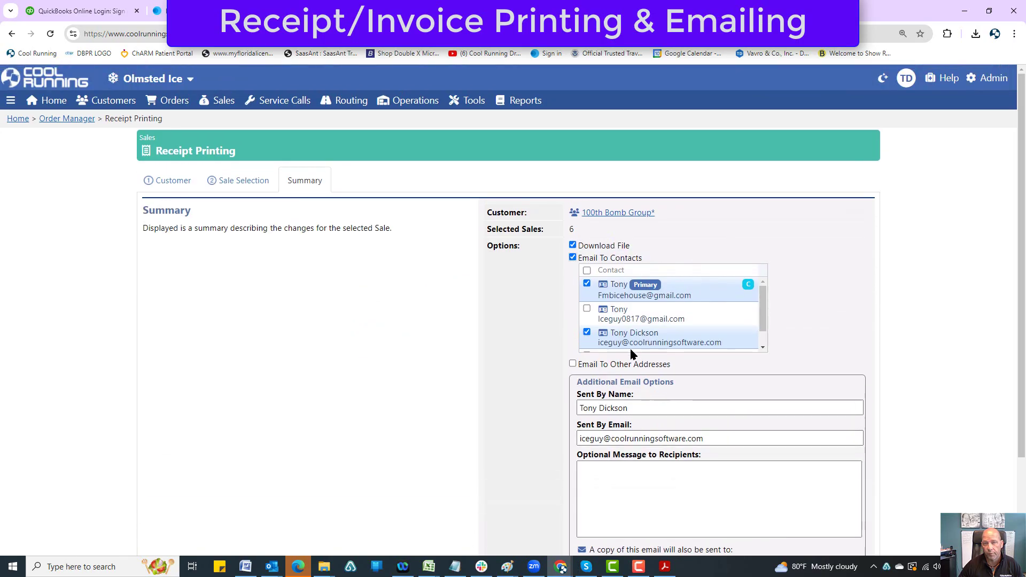
# Step: Examine the Sent By Name and Sent By Email fields in the additional email options
pyautogui.scroll(-2, 615, 373)
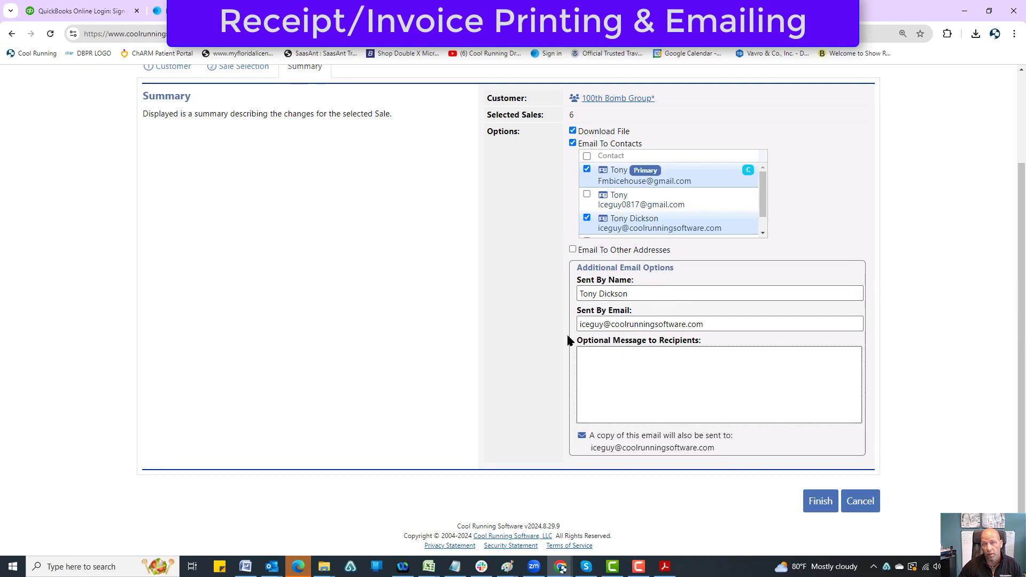
pyautogui.tripleClick(650, 294)
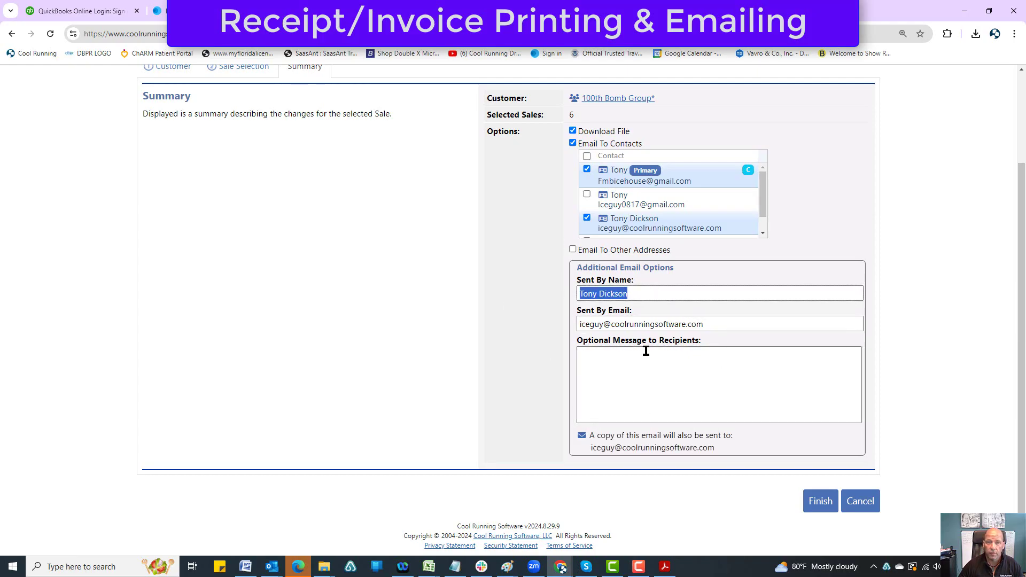
pyautogui.click(723, 324)
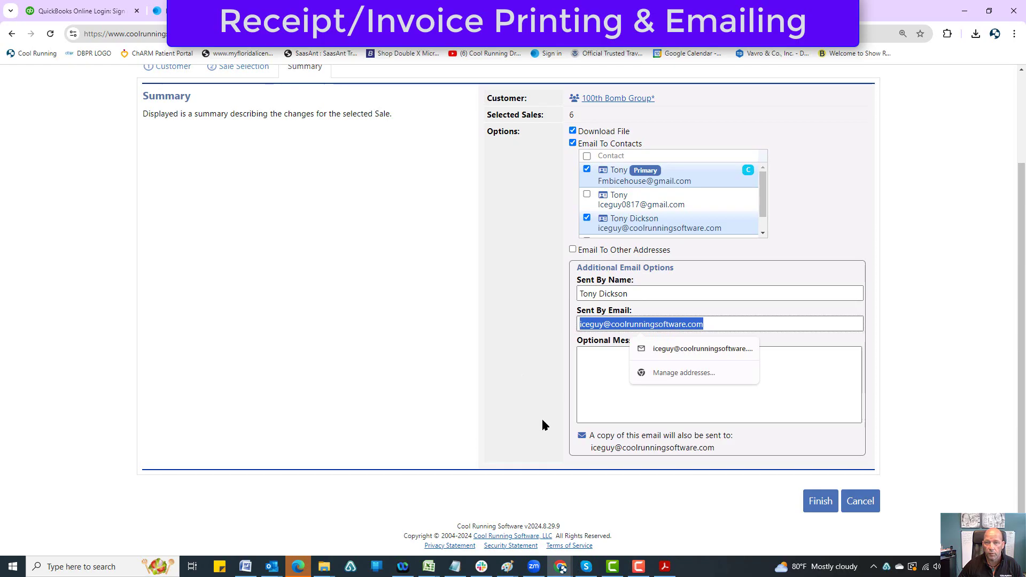
# Step: Turn off Email To Contacts in the receipt summary and finish with only the file download for the selected sales
pyautogui.click(505, 402)
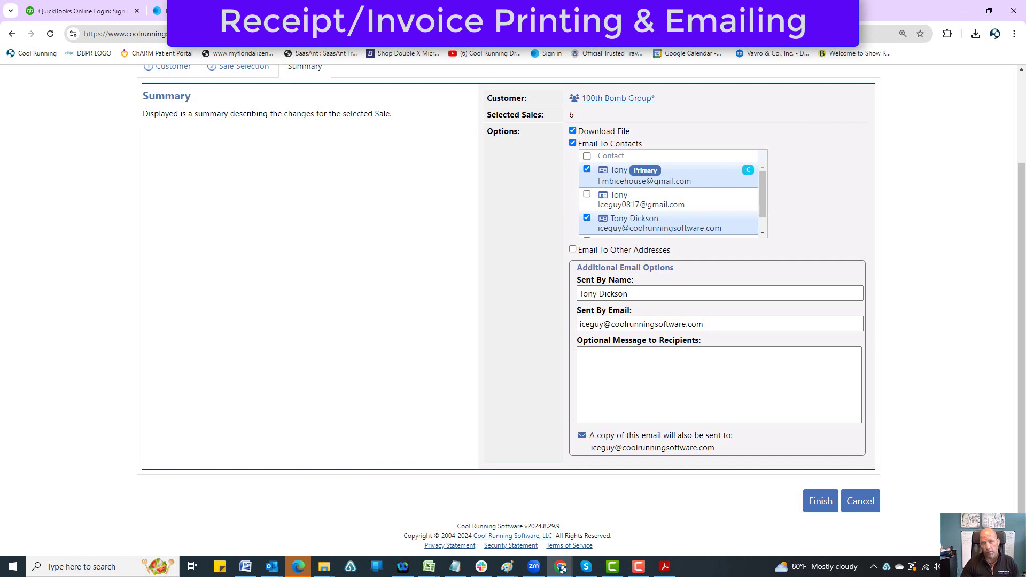
pyautogui.click(659, 401)
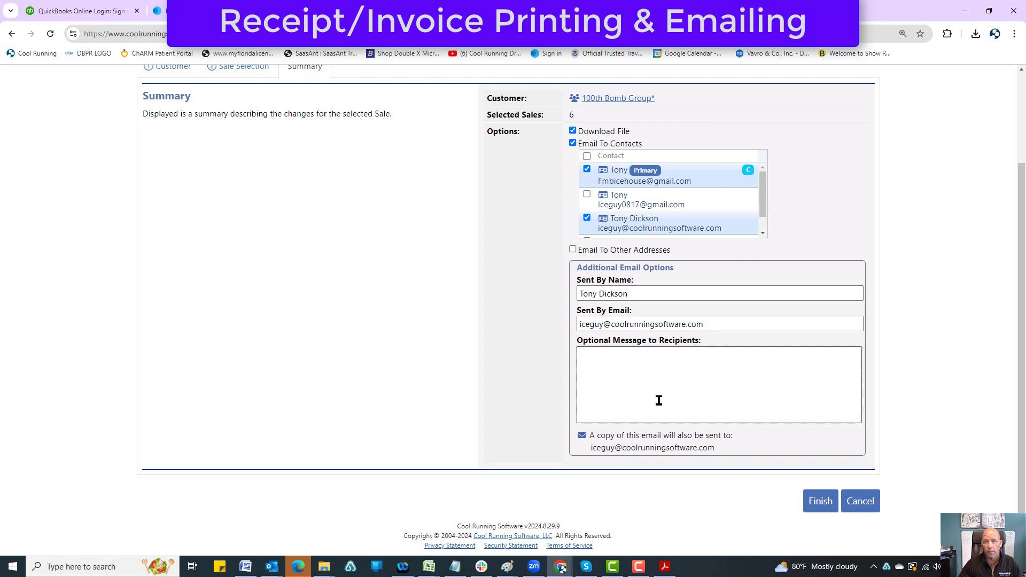
pyautogui.scroll(2, 659, 401)
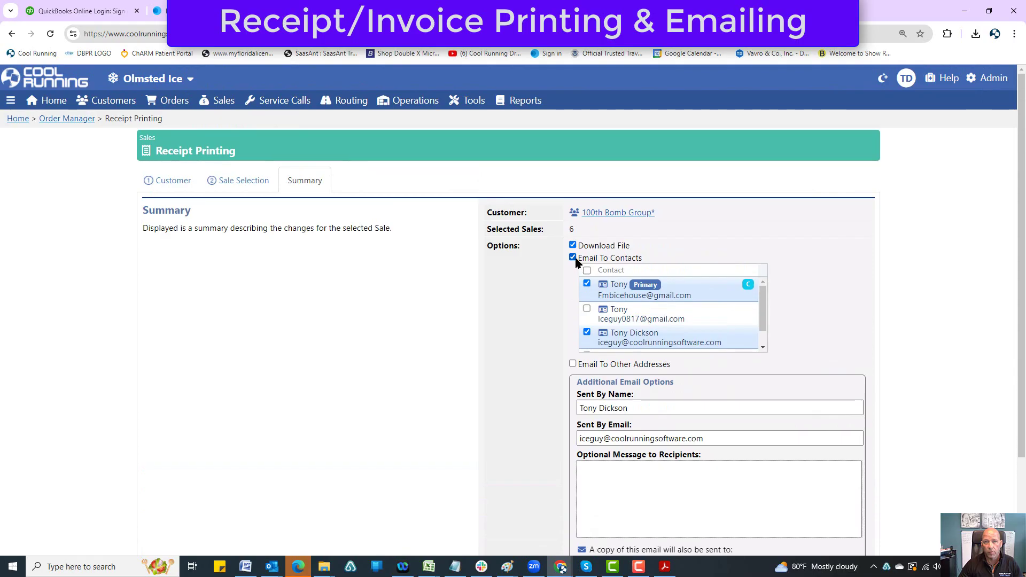
pyautogui.click(573, 258)
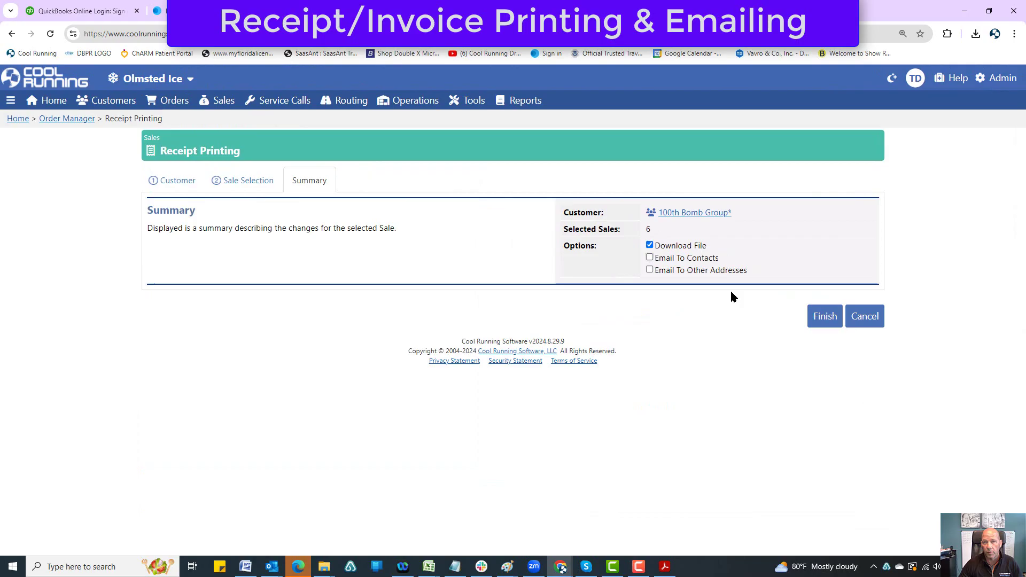
pyautogui.click(825, 316)
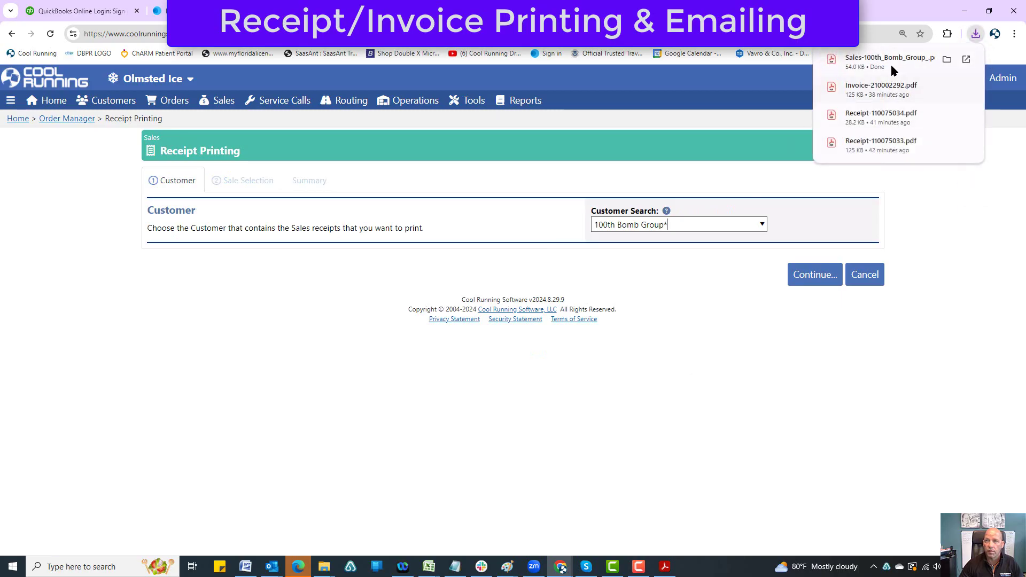
# Step: Open the downloaded 100th Bomb Group sales PDF, look through its receipt pages and close it
pyautogui.click(891, 63)
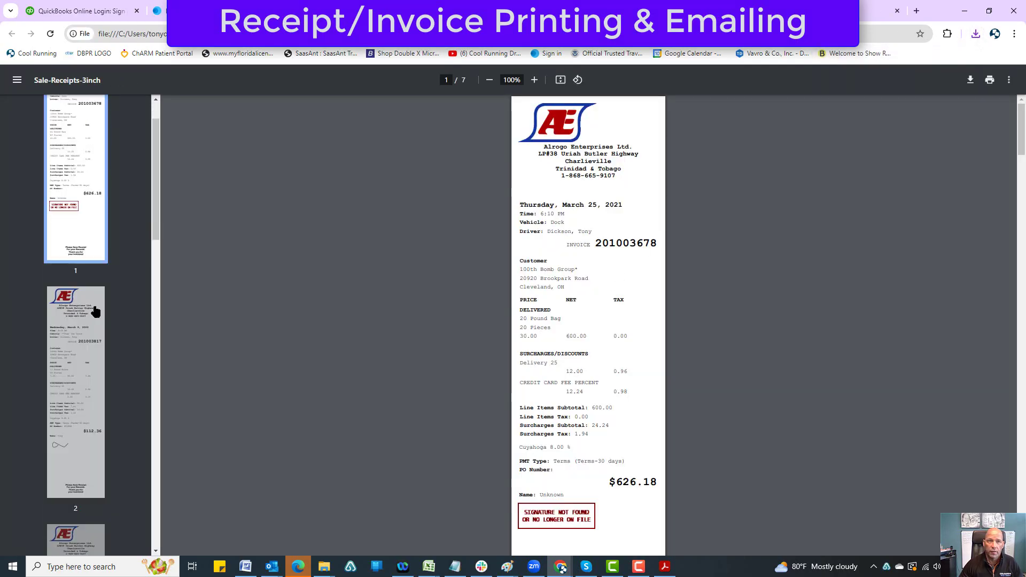
pyautogui.scroll(-20, 386, 307)
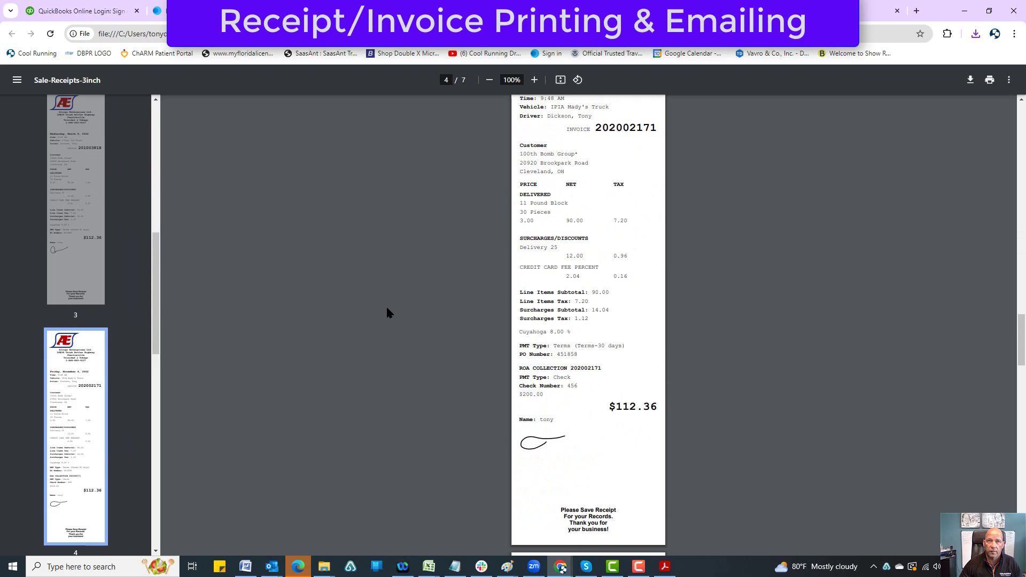
pyautogui.scroll(20, 386, 306)
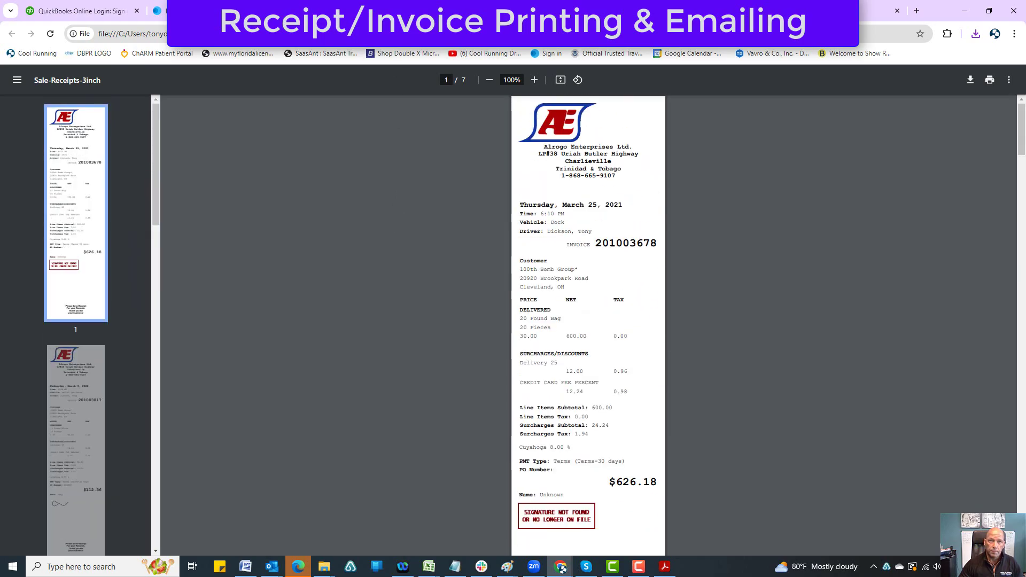
pyautogui.hotkey('ctrl', 'w')
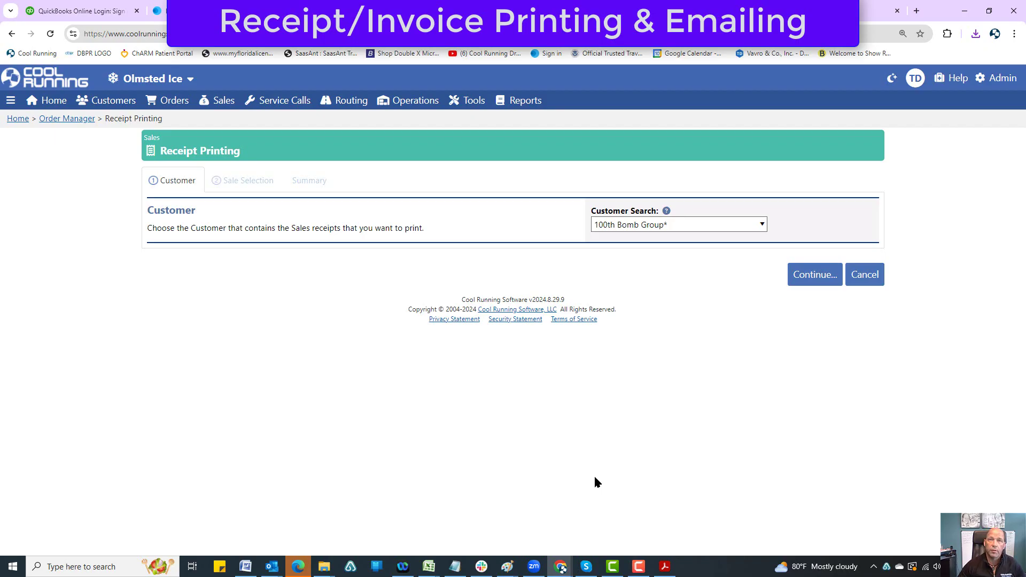
# Step: Open the email delivery options within the administrative settings for Receipts
pyautogui.click(993, 77)
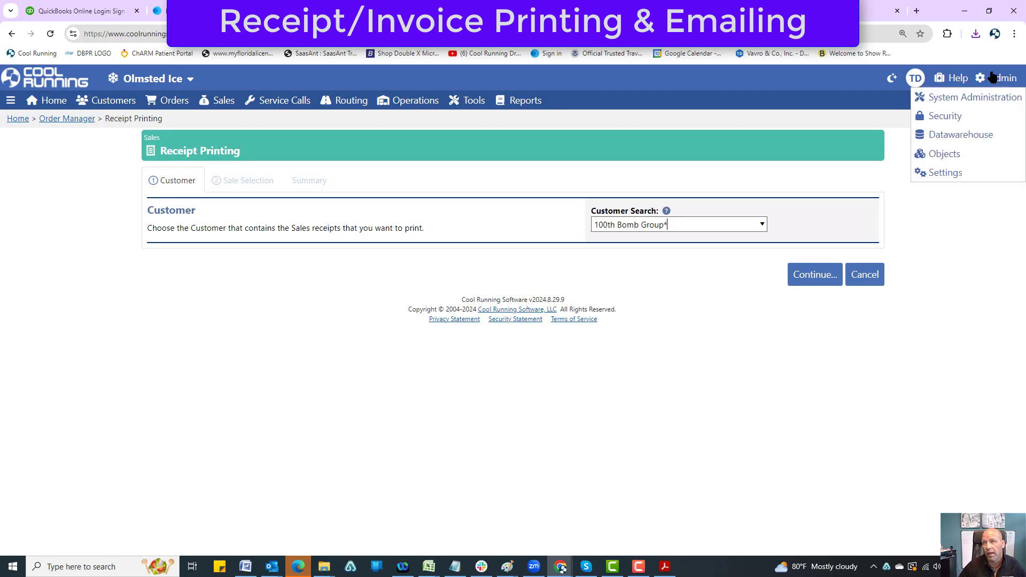
pyautogui.click(986, 77)
pyautogui.click(986, 78)
pyautogui.click(945, 172)
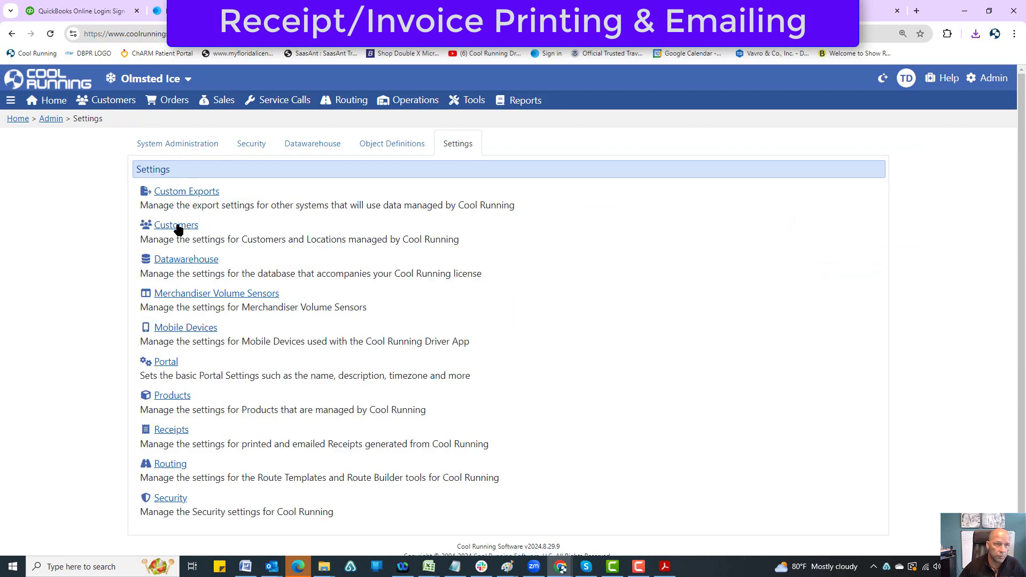
pyautogui.scroll(-1, 203, 321)
pyautogui.click(176, 413)
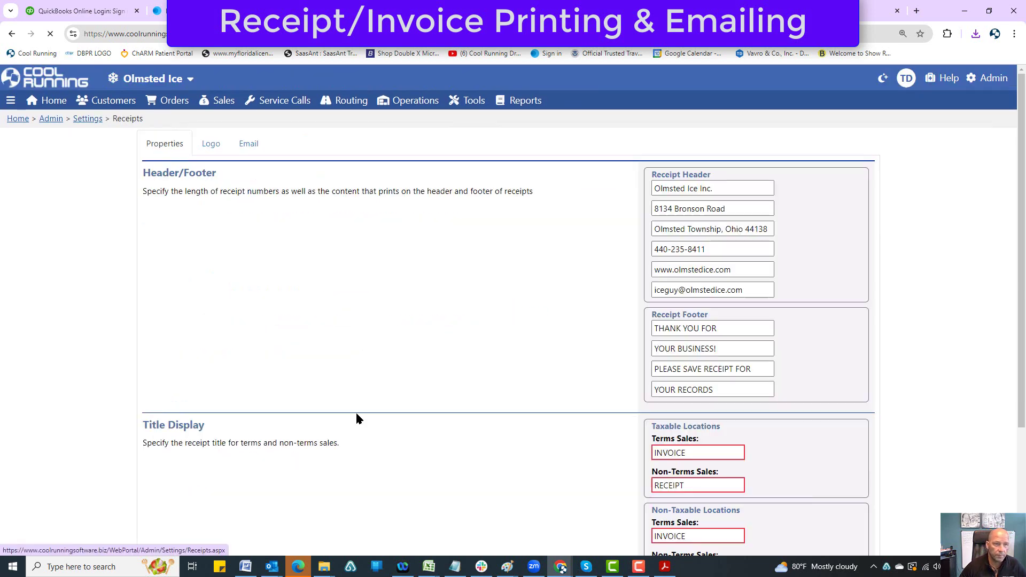
pyautogui.click(249, 146)
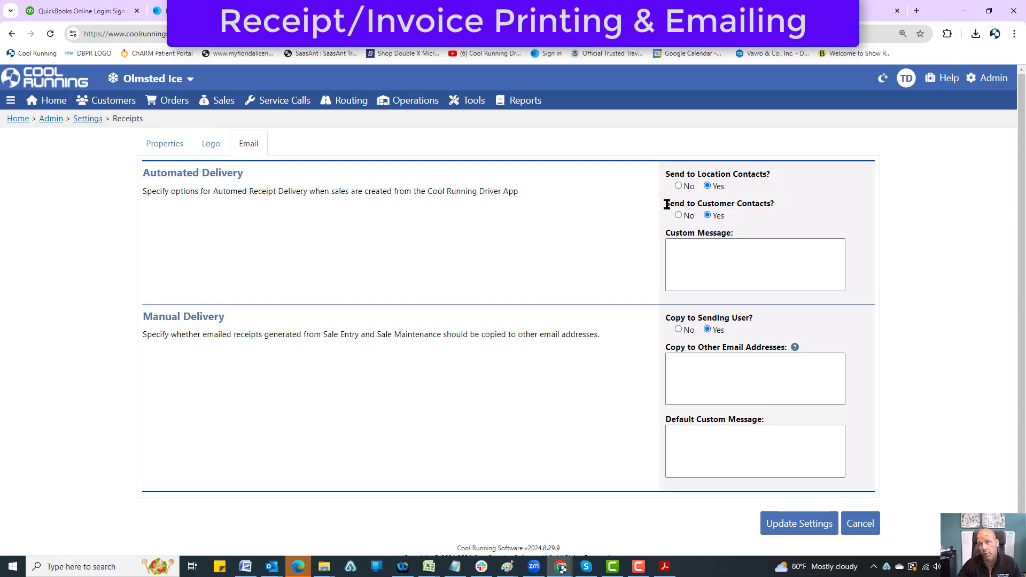
# Step: Review the message and copy address fields for receipt delivery, and set Copy to Sending User to No under Manual Delivery
pyautogui.click(713, 252)
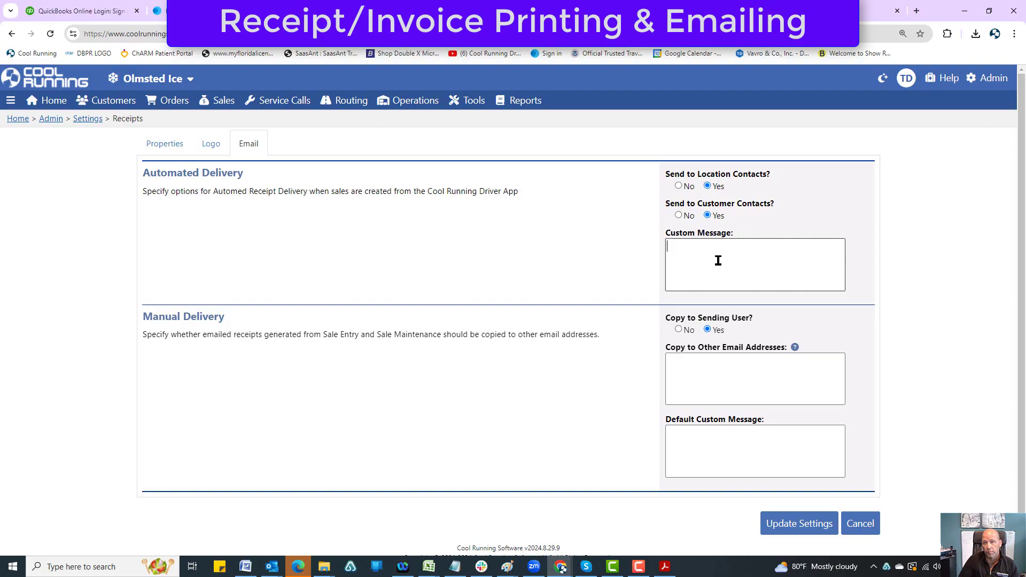
pyautogui.click(676, 377)
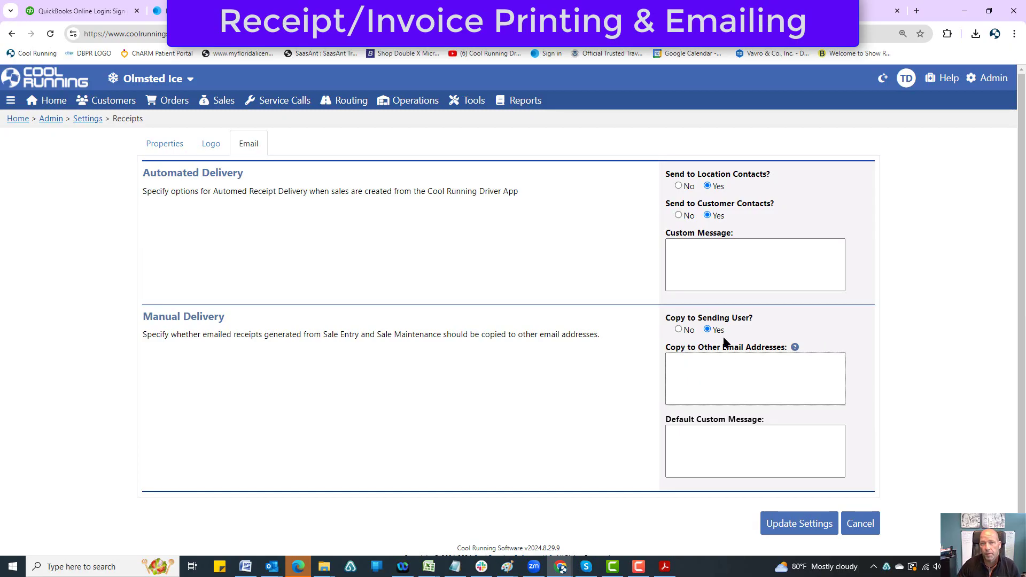
pyautogui.click(679, 329)
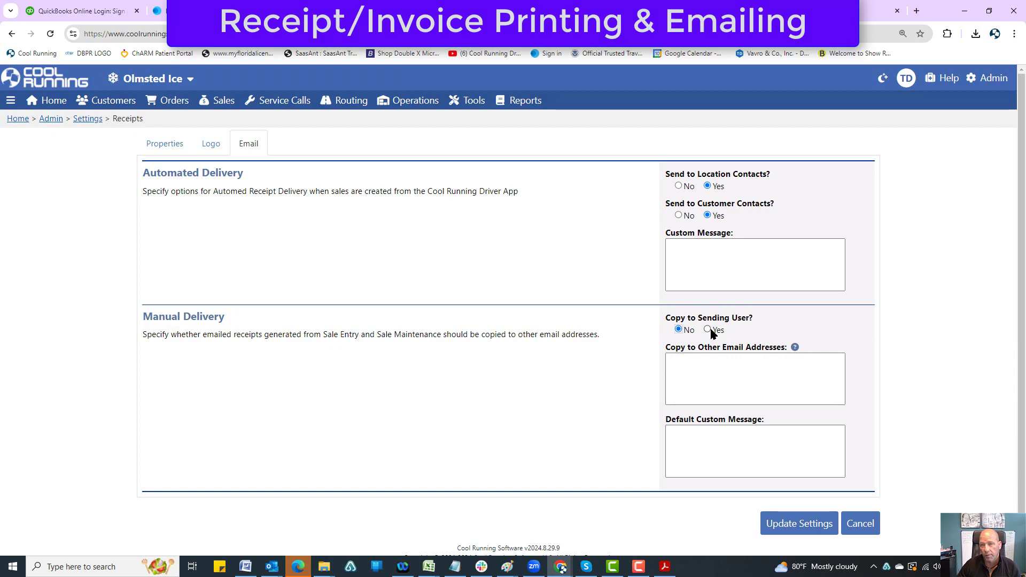
pyautogui.scroll(-1, 716, 363)
pyautogui.click(734, 416)
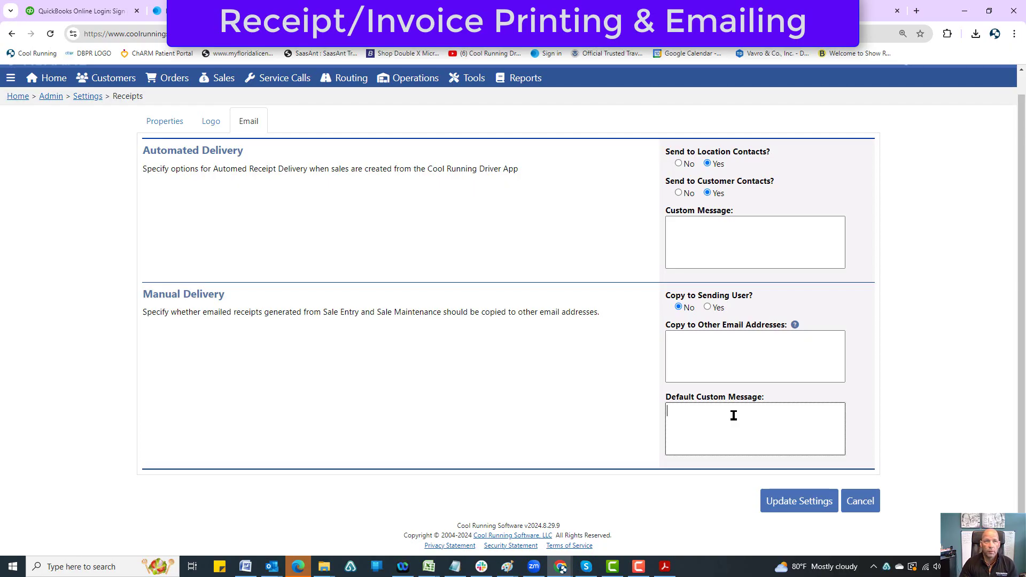
# Step: View the functions available under Sales, including Sale Entry and Sale Maintenance
pyautogui.scroll(1, 513, 322)
pyautogui.click(220, 101)
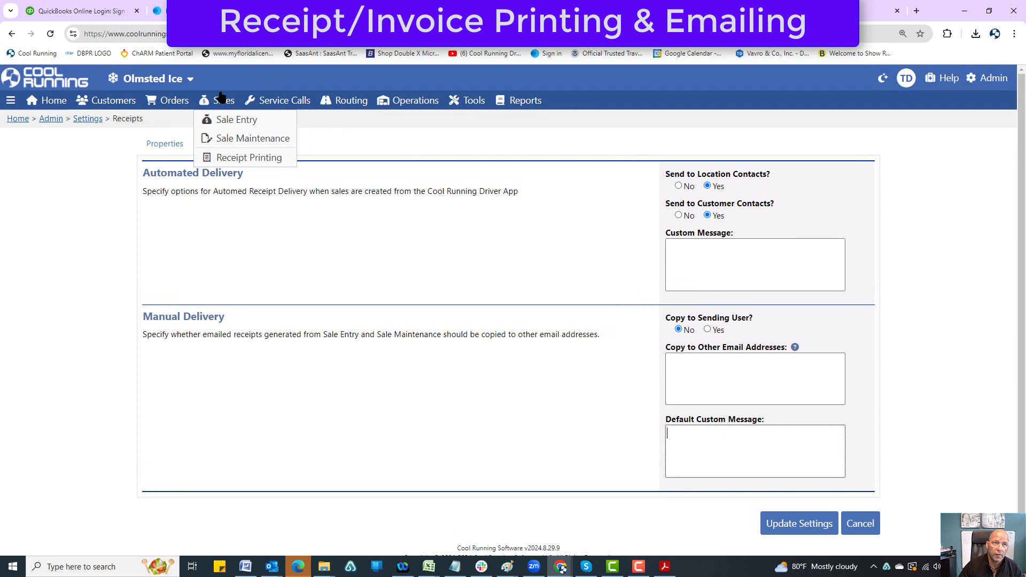
pyautogui.moveTo(224, 101)
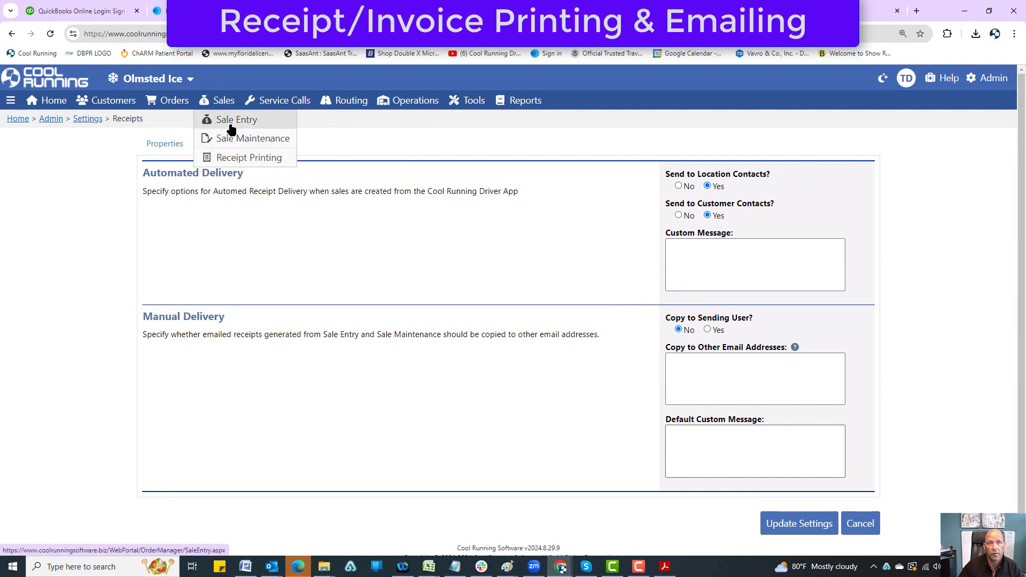